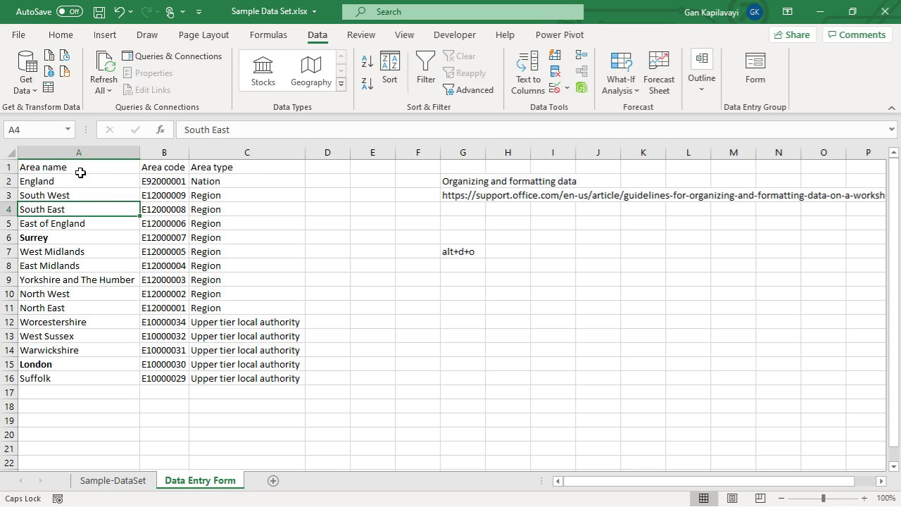
pyautogui.moveTo(78, 169); pyautogui.dragTo(266, 377)
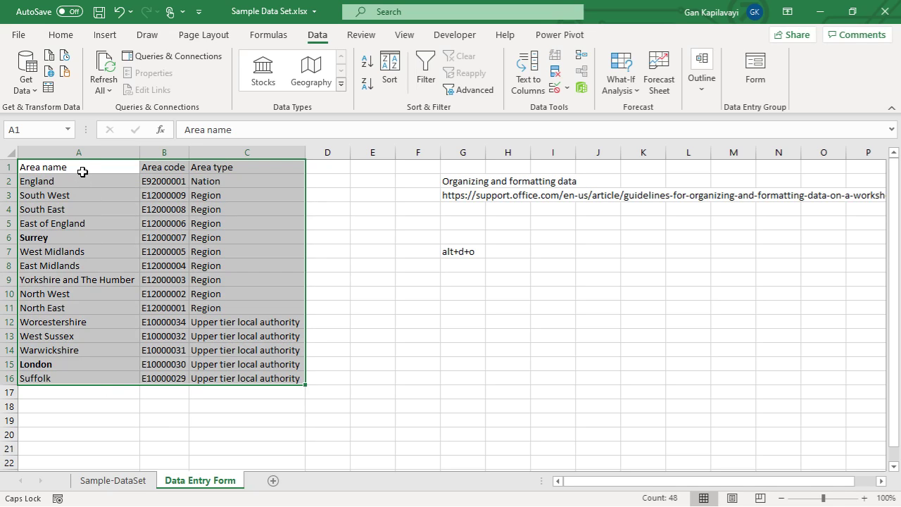
pyautogui.click(83, 169)
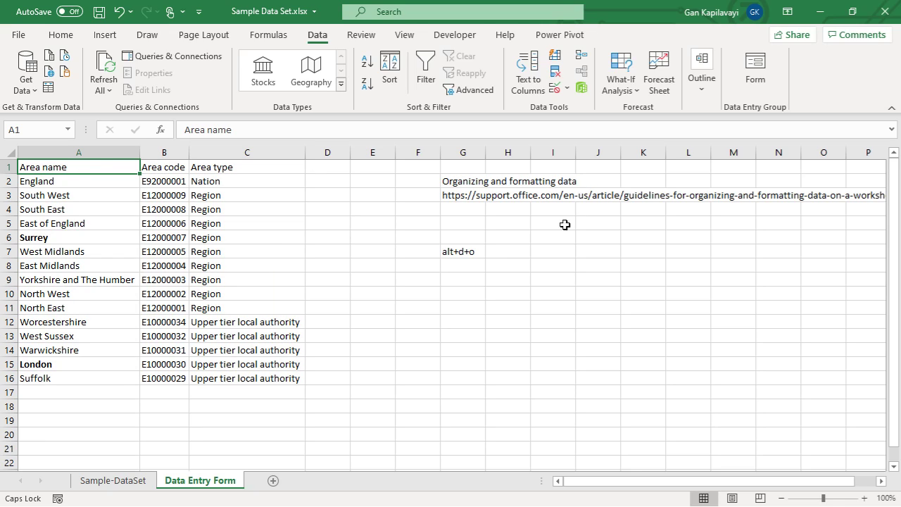
pyautogui.click(457, 253)
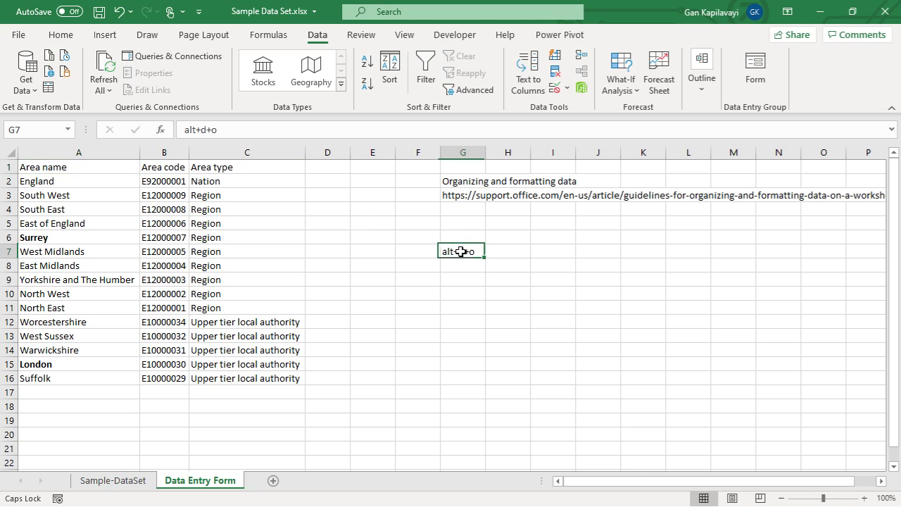
# Open the data entry form from the Area name header, accepting the first row as column labels, and close the form.
pyautogui.click(67, 167)
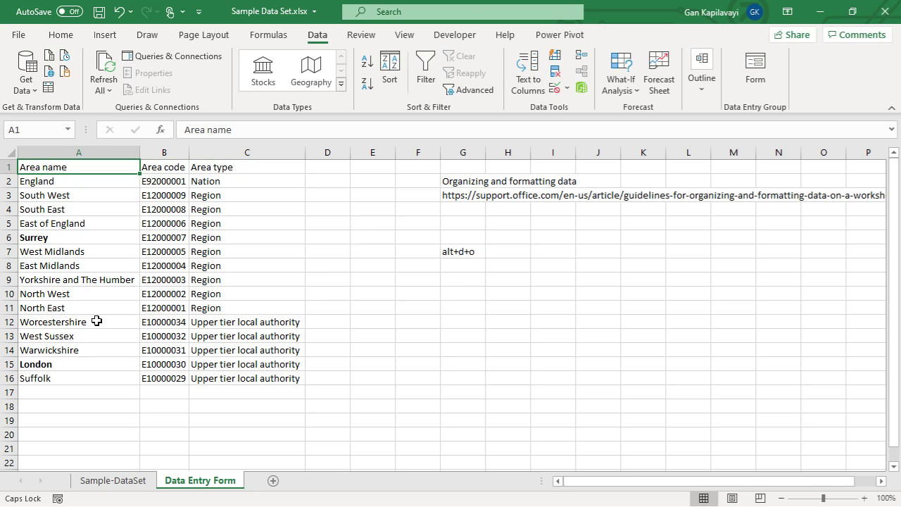
pyautogui.press('alt')
pyautogui.press('d')
pyautogui.press('o')
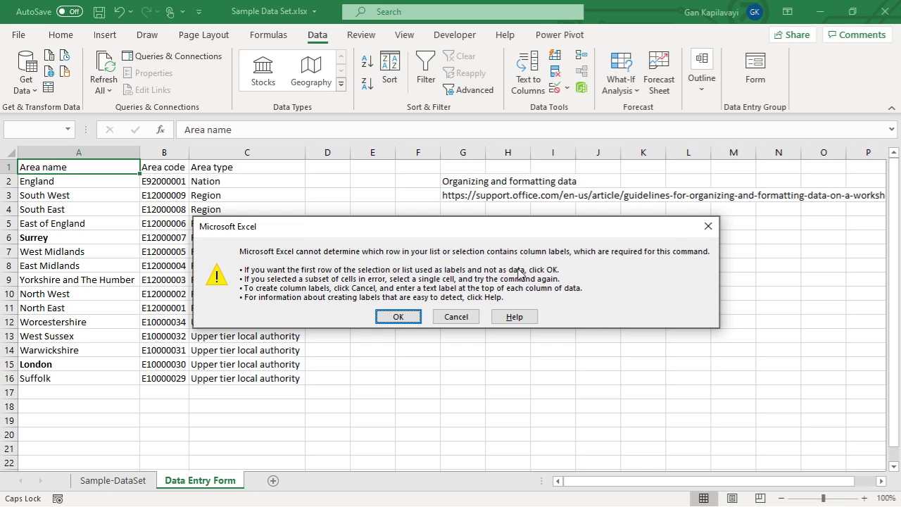
pyautogui.click(399, 316)
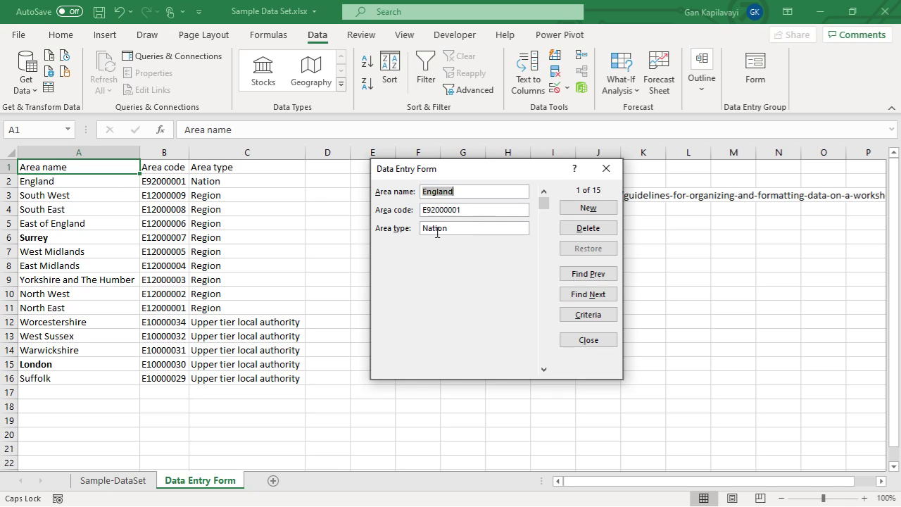
pyautogui.click(604, 171)
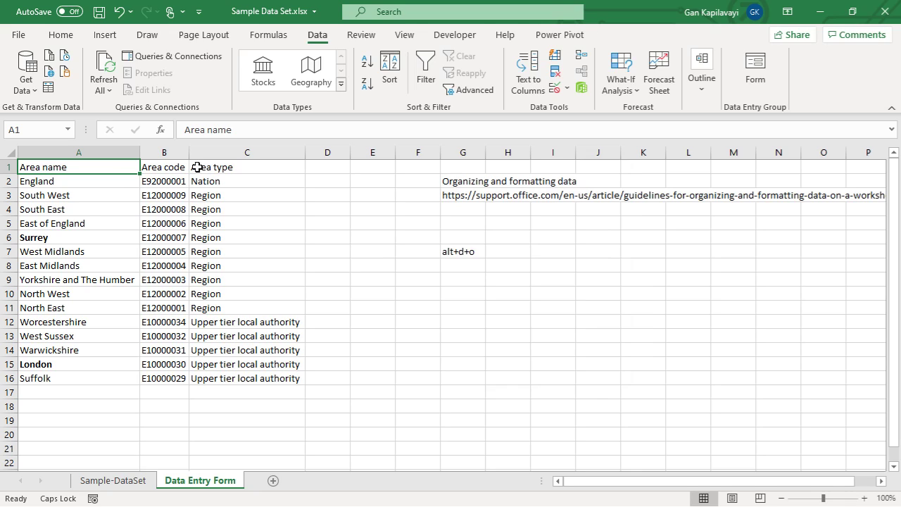
pyautogui.click(456, 181)
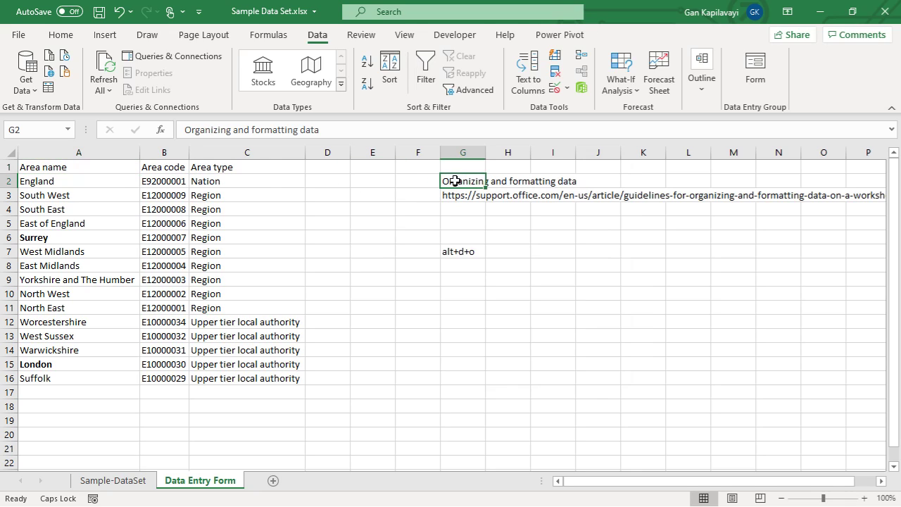
pyautogui.press('Down')
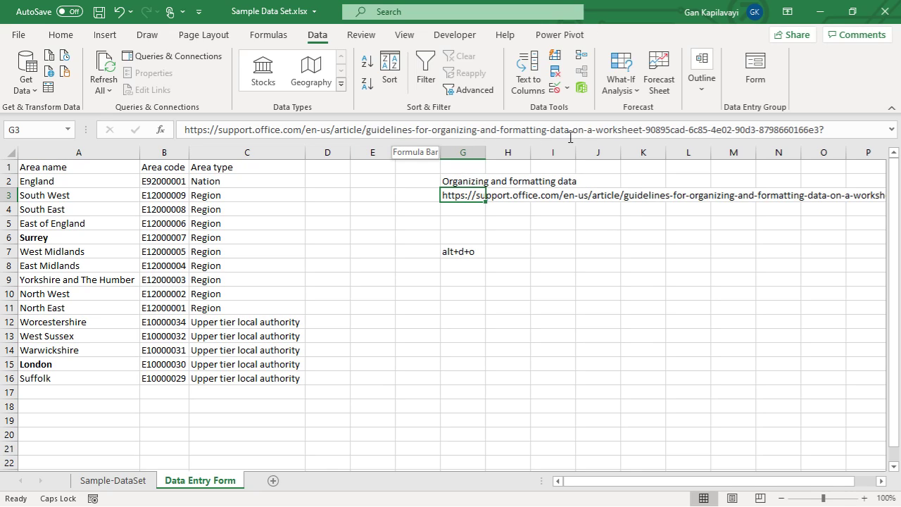
pyautogui.click(84, 195)
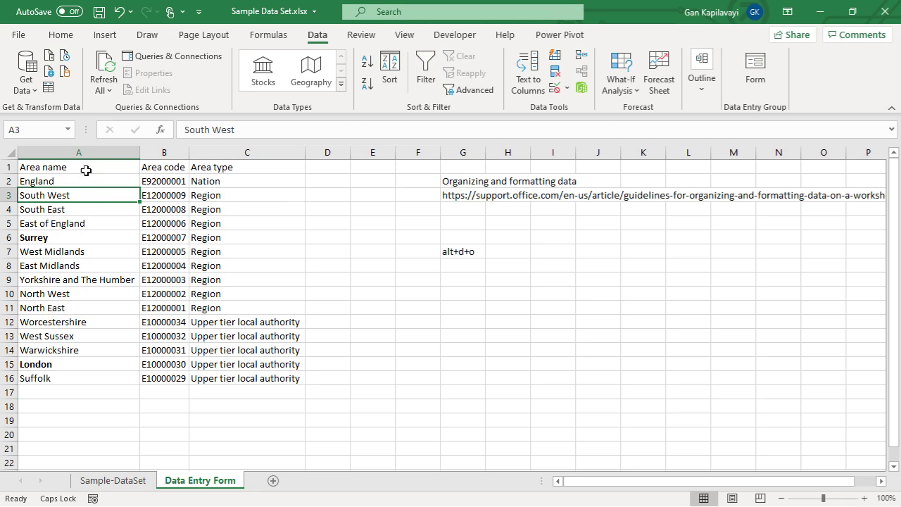
# Format the header cells A1:C1 with a dark blue fill and white font colour.
pyautogui.click(83, 168)
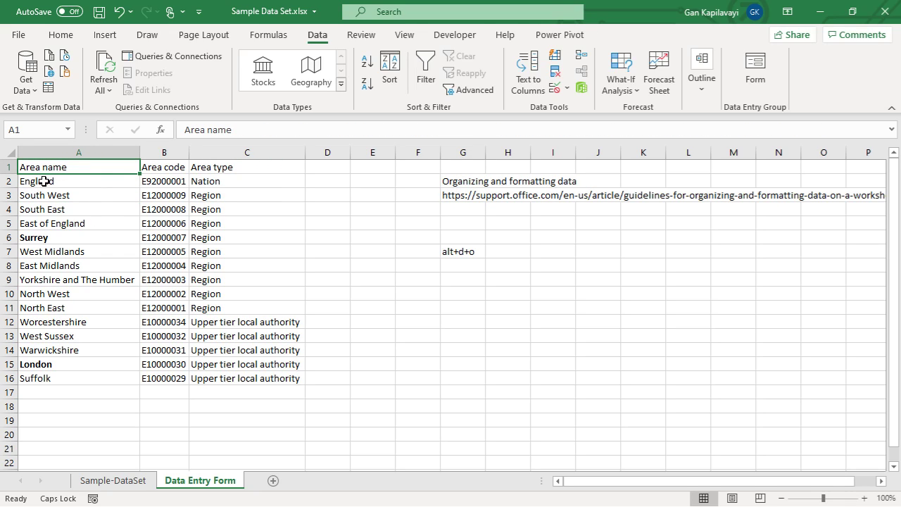
pyautogui.moveTo(105, 166); pyautogui.dragTo(227, 168)
pyautogui.click(60, 38)
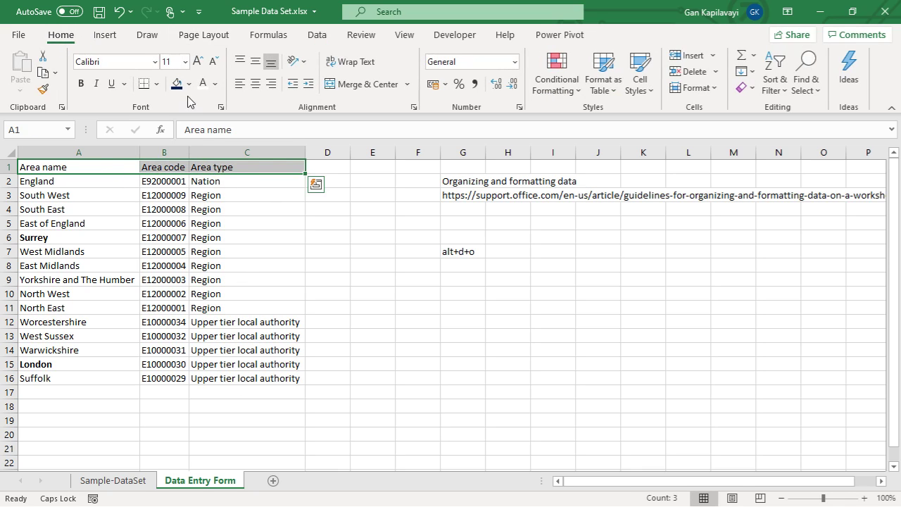
pyautogui.click(189, 83)
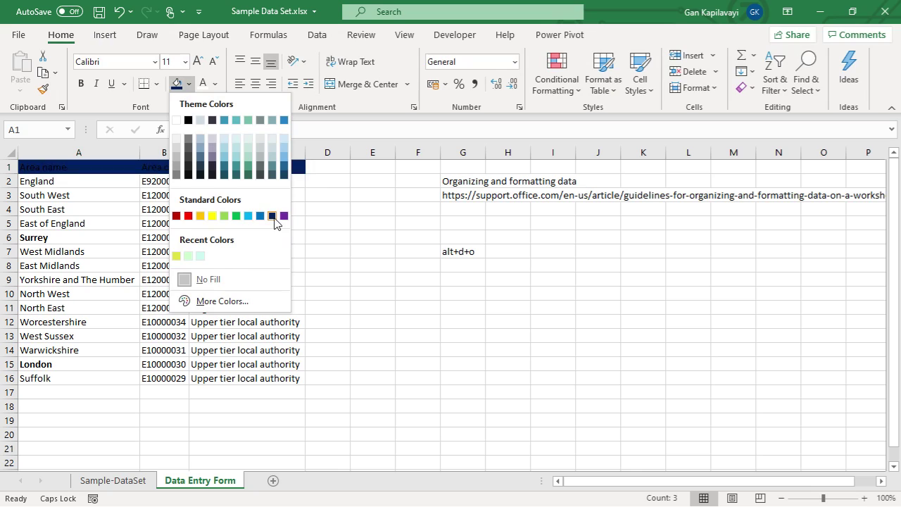
pyautogui.click(271, 216)
pyautogui.click(203, 83)
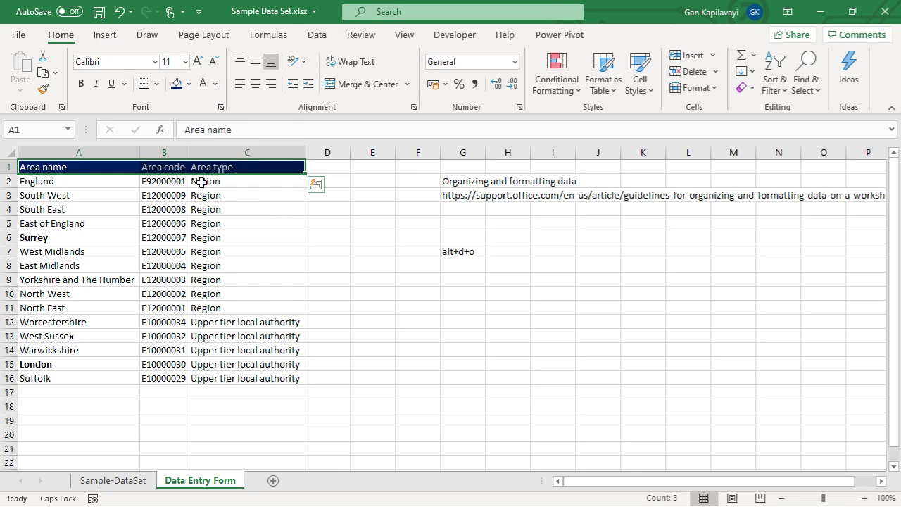
# Open the data entry form for the area list from its Area name header cell.
pyautogui.click(67, 167)
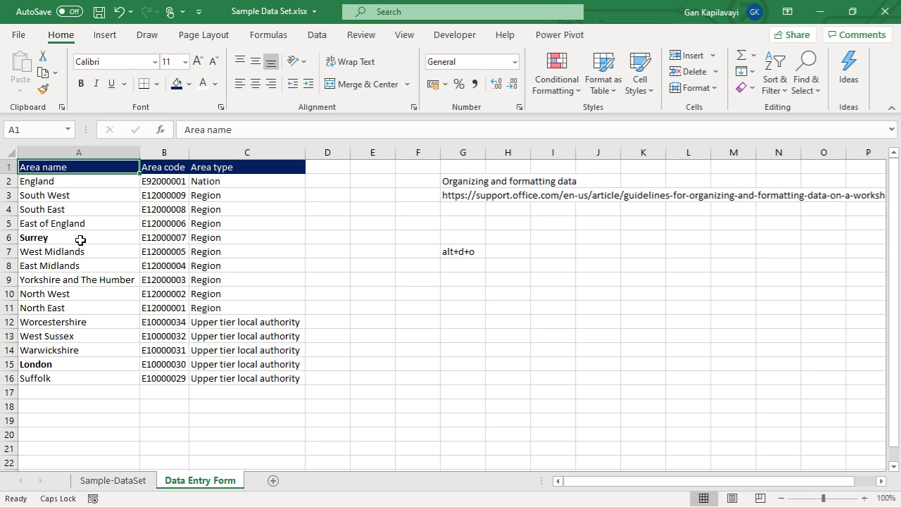
pyautogui.moveTo(56, 181); pyautogui.dragTo(235, 371)
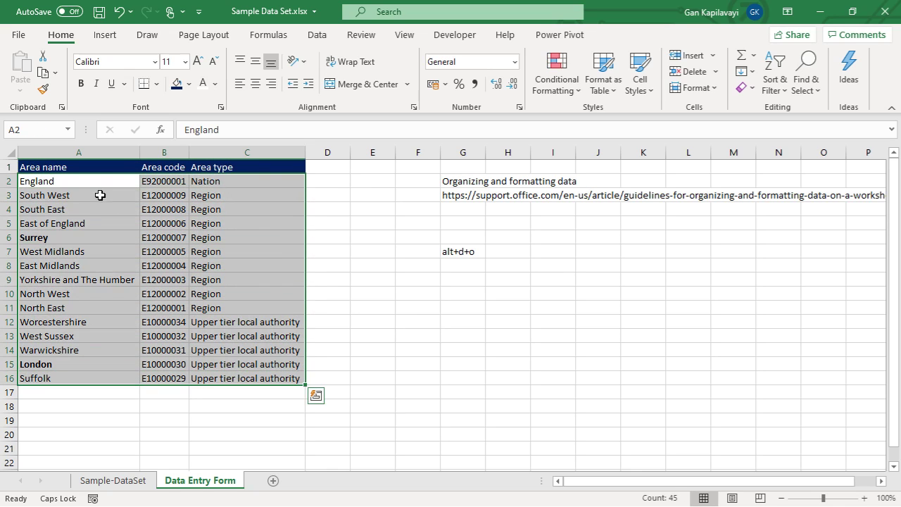
pyautogui.click(85, 164)
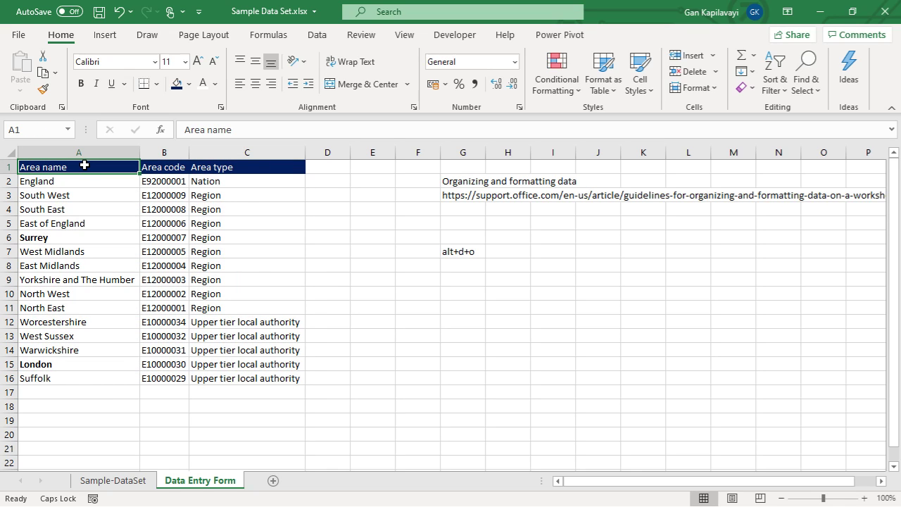
pyautogui.hotkey('alt', 'd')
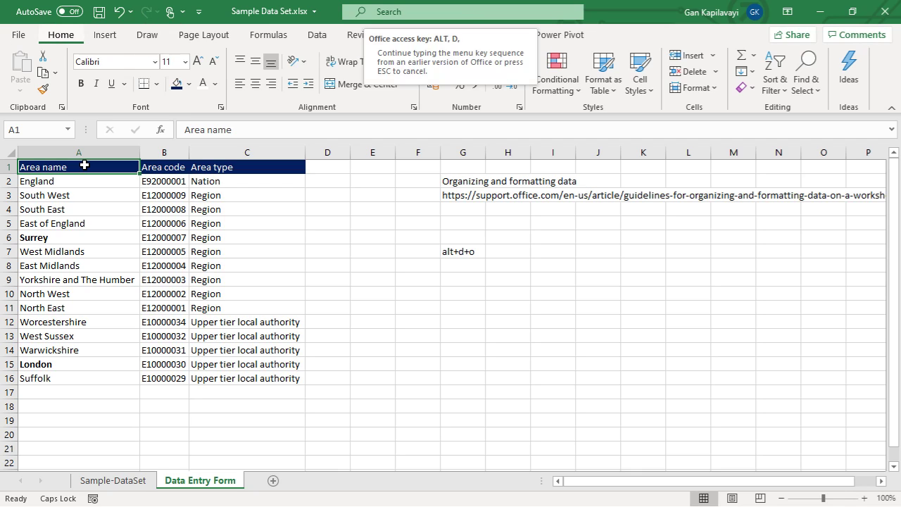
pyautogui.press('o')
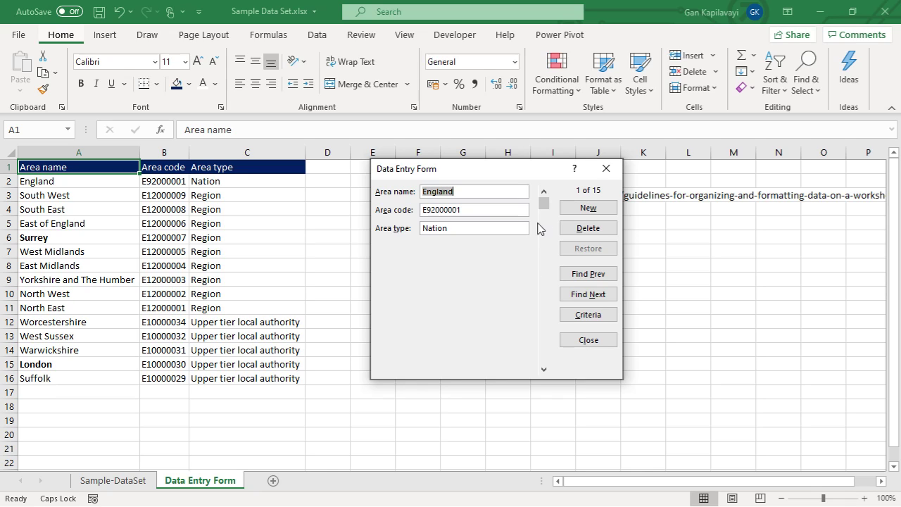
# Add a new record through the form with area name Peterborough, area code E12341234 and area type Region.
pyautogui.click(599, 208)
pyautogui.click(464, 192)
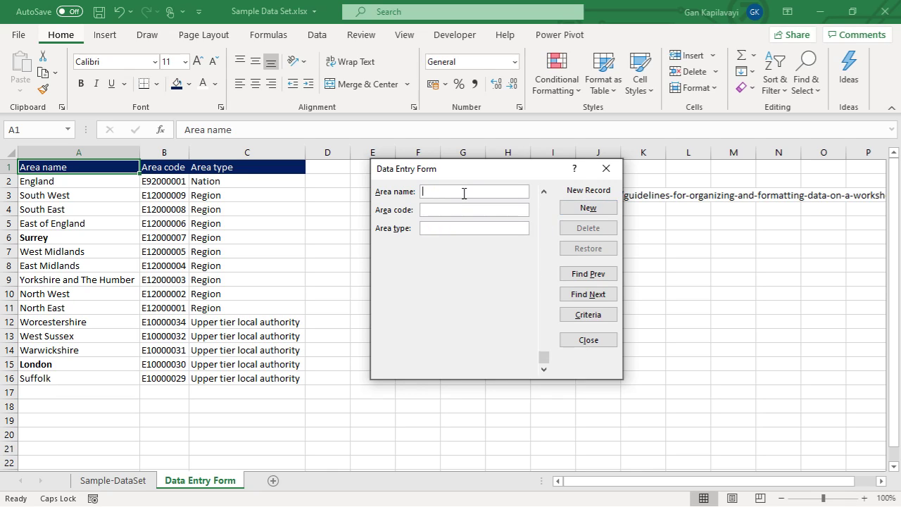
pyautogui.write('pETER')
pyautogui.press('BackSpace')
pyautogui.press('BackSpace')
pyautogui.press('BackSpace')
pyautogui.press('BackSpace')
pyautogui.press('capslock')
pyautogui.write('Peterborough')
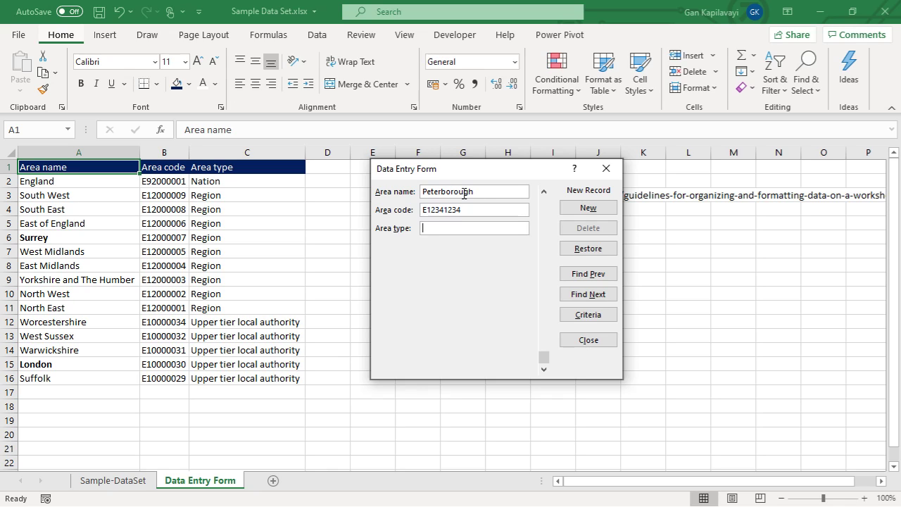
pyautogui.write('gion')
pyautogui.click(607, 211)
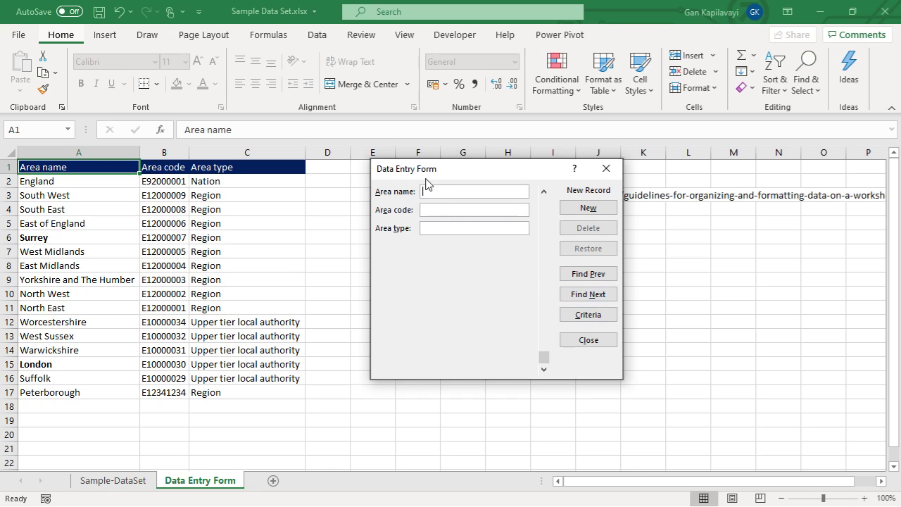
# Search the form's records for the area name Surrey, checking for matches in both directions.
pyautogui.click(589, 320)
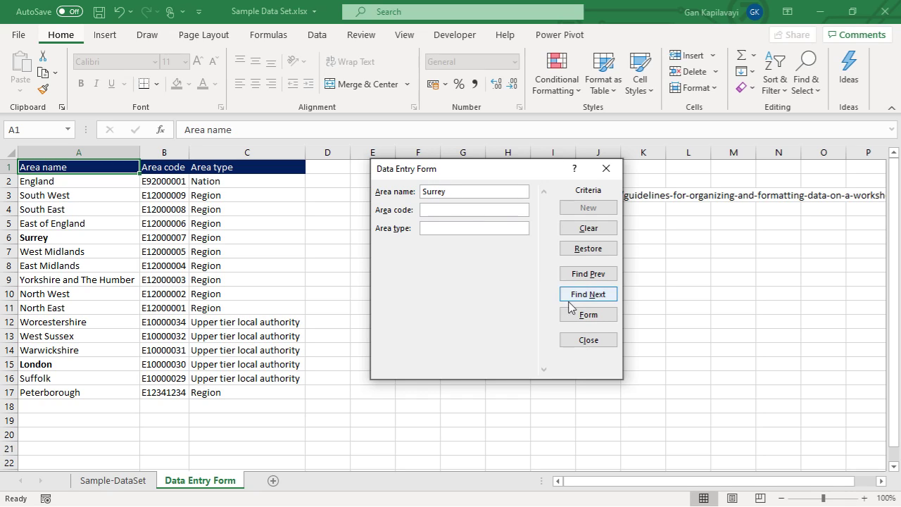
pyautogui.click(588, 277)
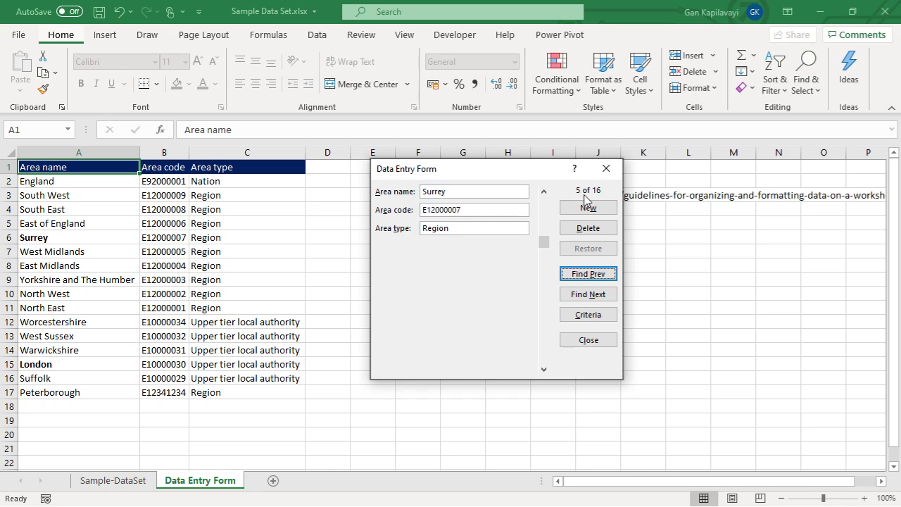
pyautogui.click(597, 299)
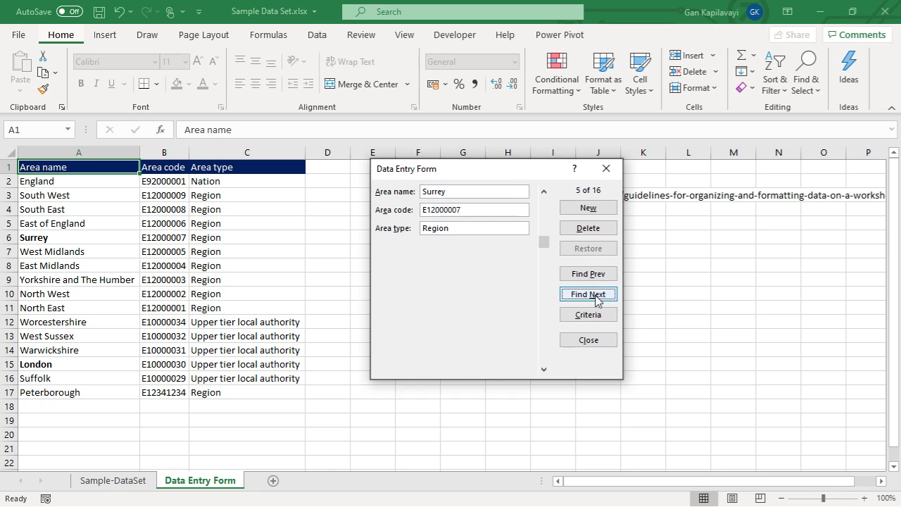
pyautogui.click(596, 299)
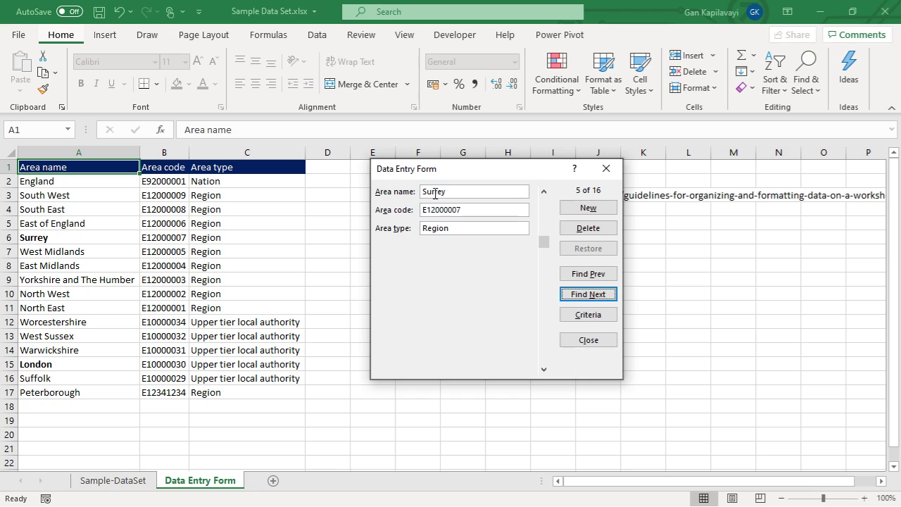
# Delete the Surrey record from the list and close the data entry form.
pyautogui.click(580, 231)
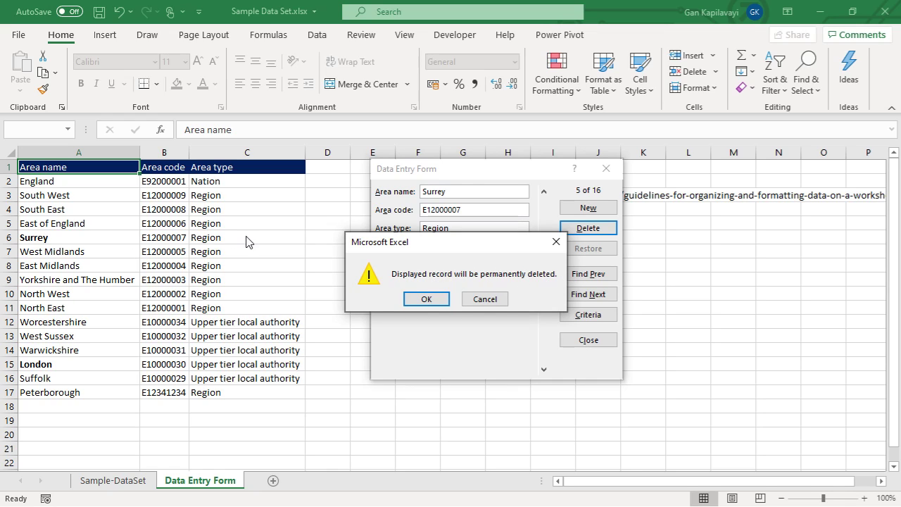
pyautogui.click(425, 301)
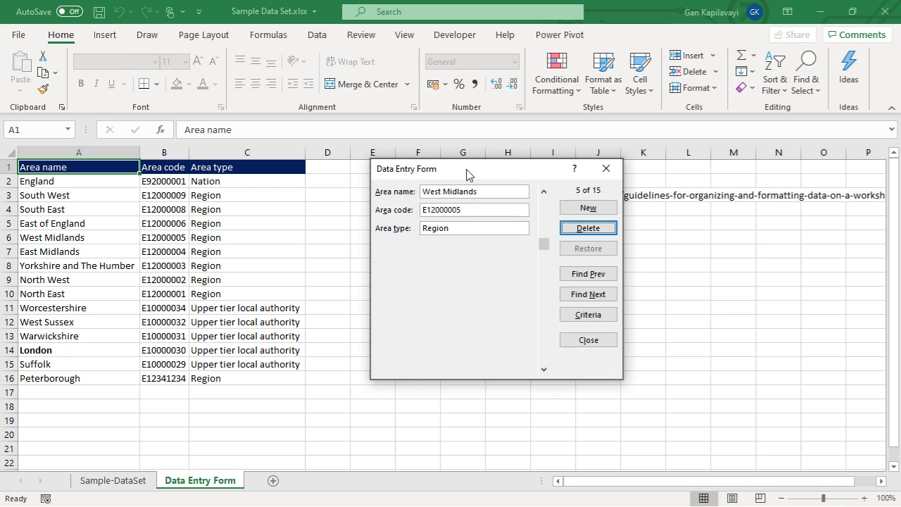
pyautogui.moveTo(468, 174); pyautogui.dragTo(466, 246)
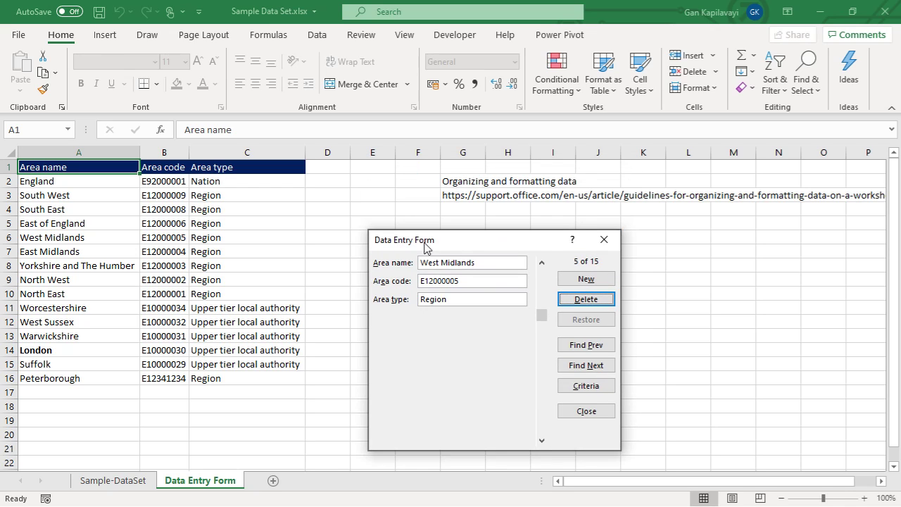
pyautogui.click(604, 240)
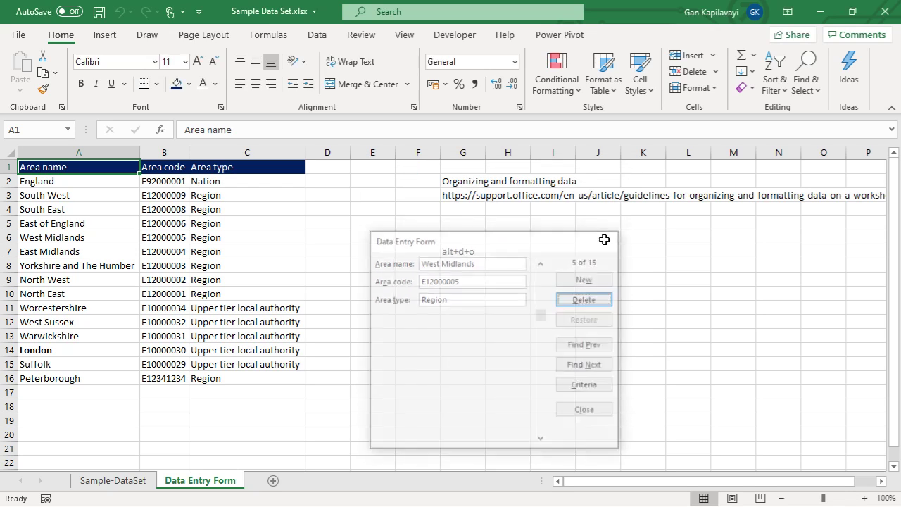
# Open the ribbon customization options, list All Commands as the source and collapse the Home entry among the main tabs.
pyautogui.rightClick(31, 18)
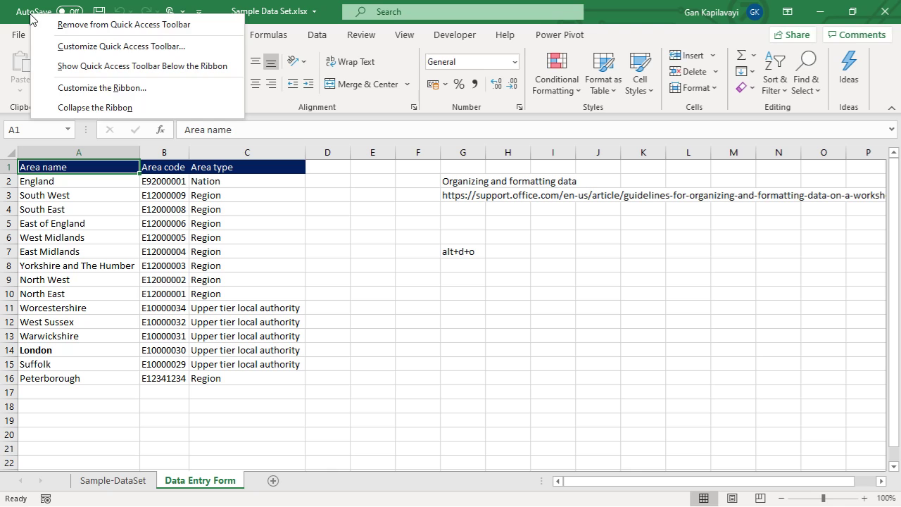
pyautogui.click(78, 90)
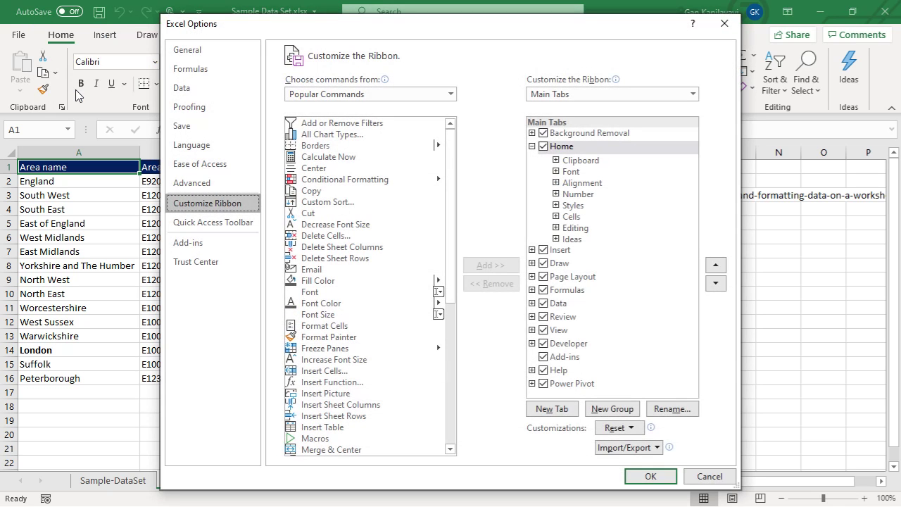
pyautogui.click(451, 93)
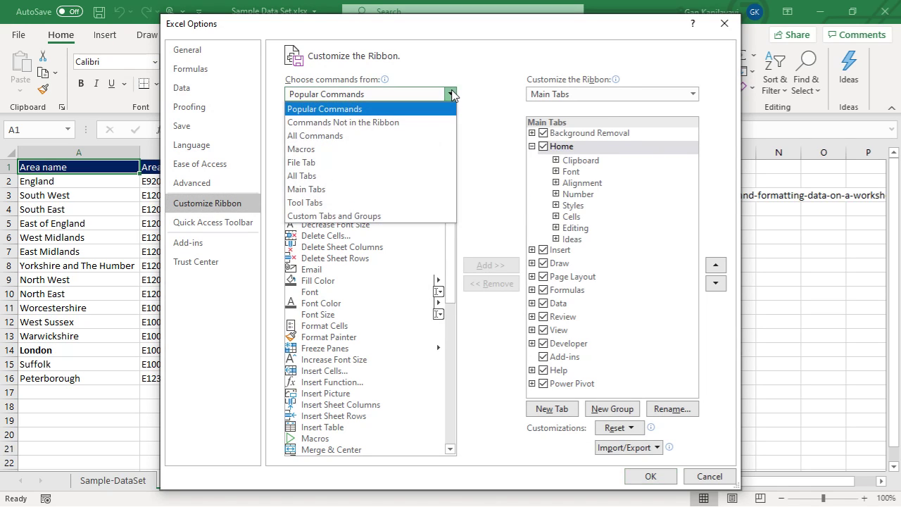
pyautogui.click(347, 136)
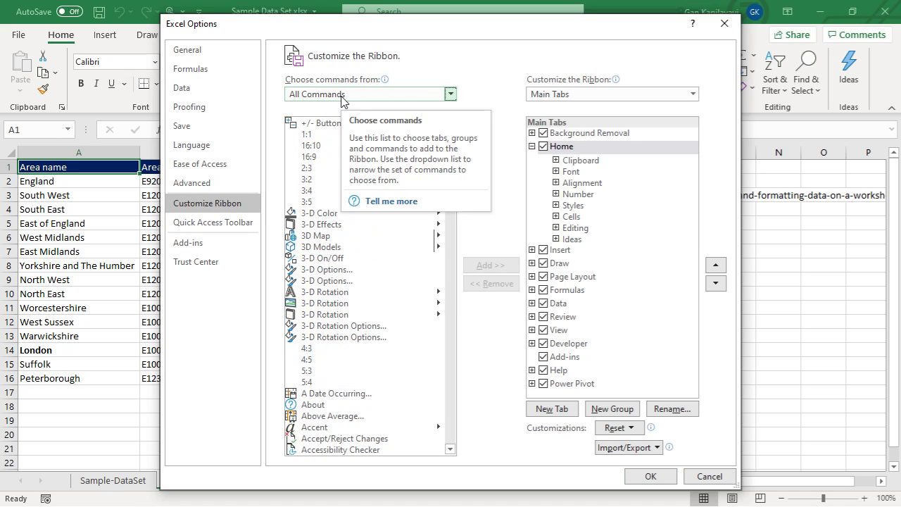
pyautogui.click(532, 146)
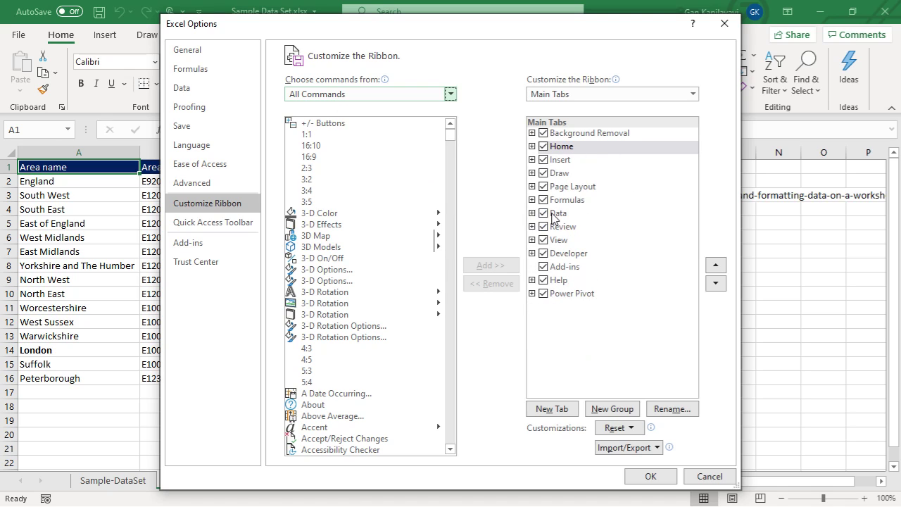
# Remove the existing custom Data Entry Group from the Data tab in the ribbon customization.
pyautogui.click(532, 214)
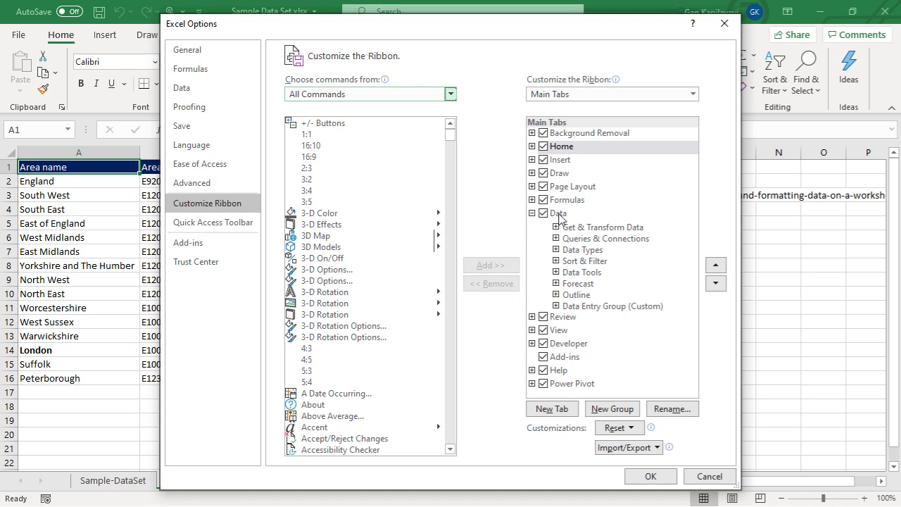
pyautogui.click(613, 306)
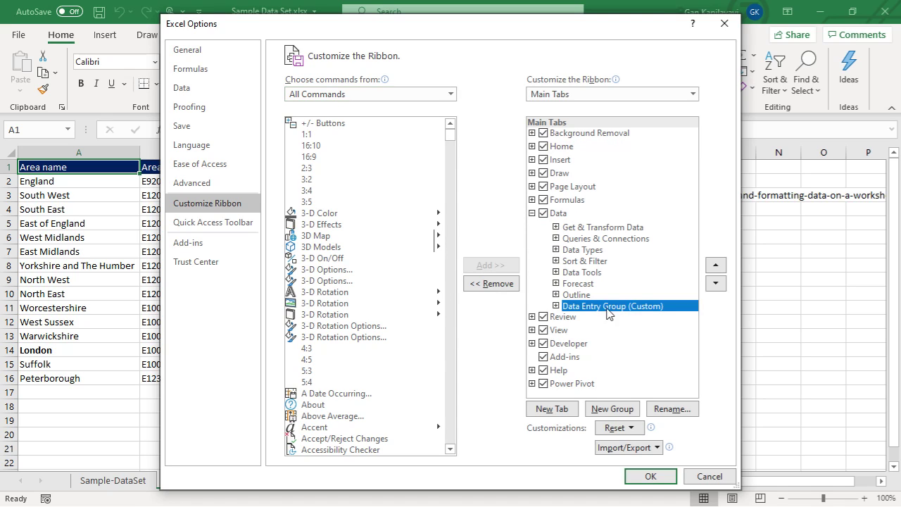
pyautogui.rightClick(617, 312)
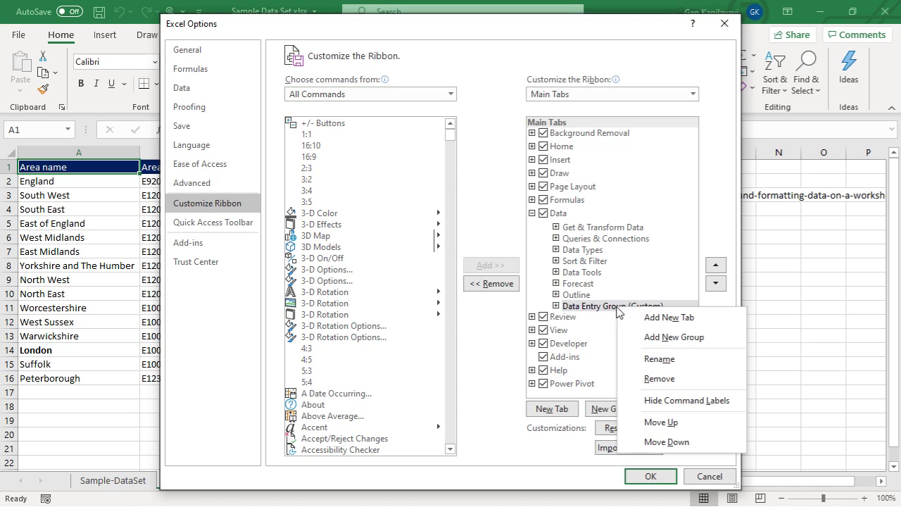
pyautogui.click(665, 378)
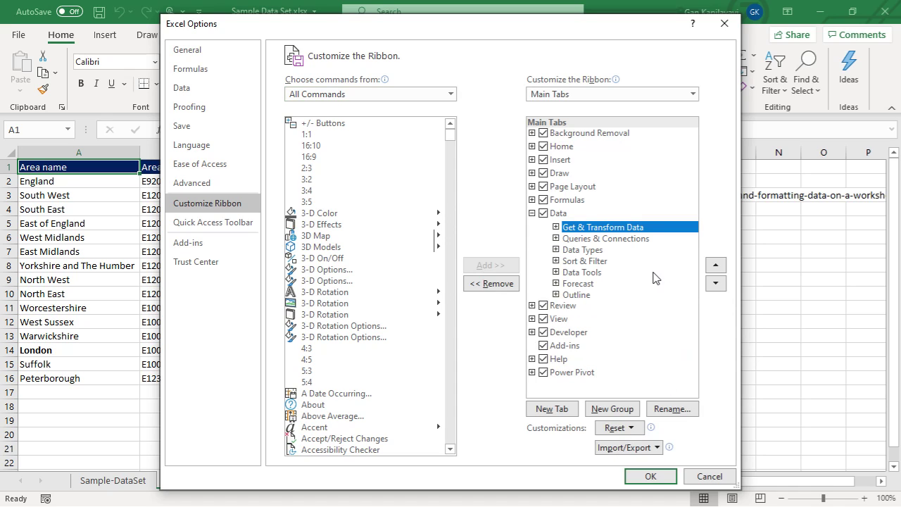
# Create a new custom group in the Data tab and rename it Data Entry Group, choosing a list symbol for it.
pyautogui.click(560, 213)
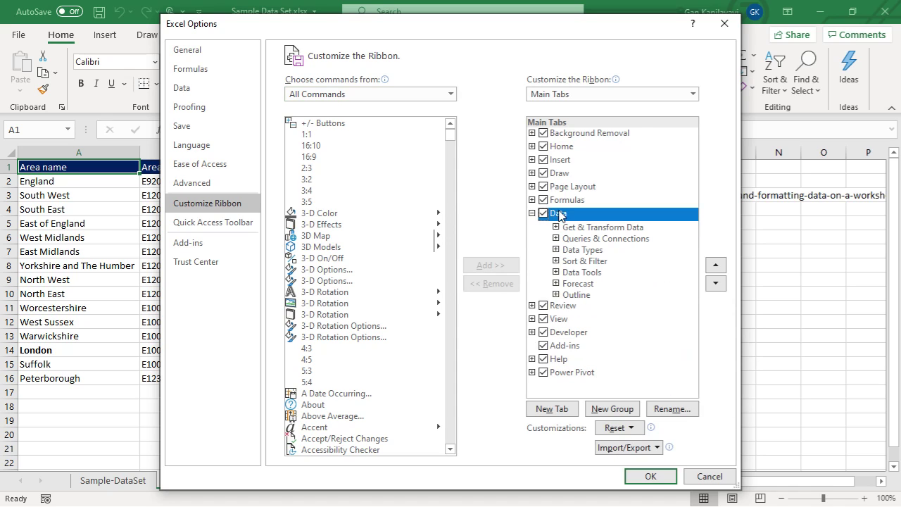
pyautogui.click(617, 411)
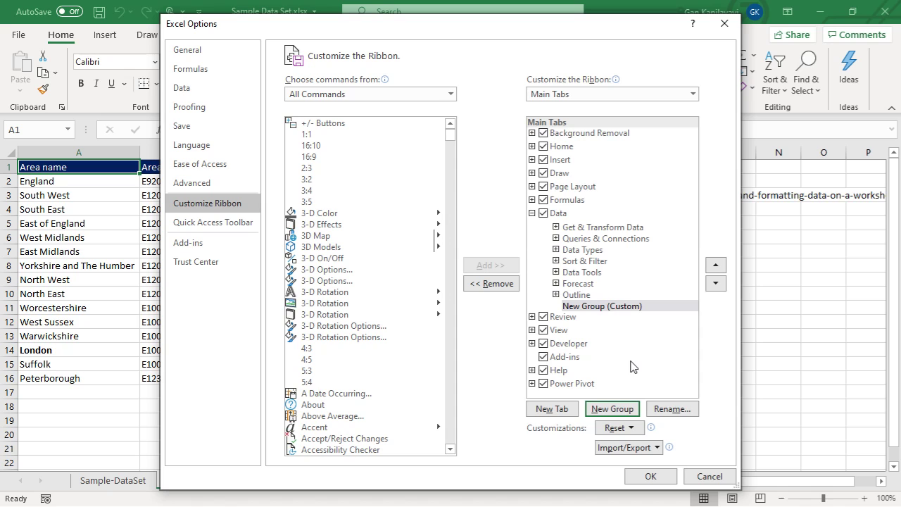
pyautogui.rightClick(597, 308)
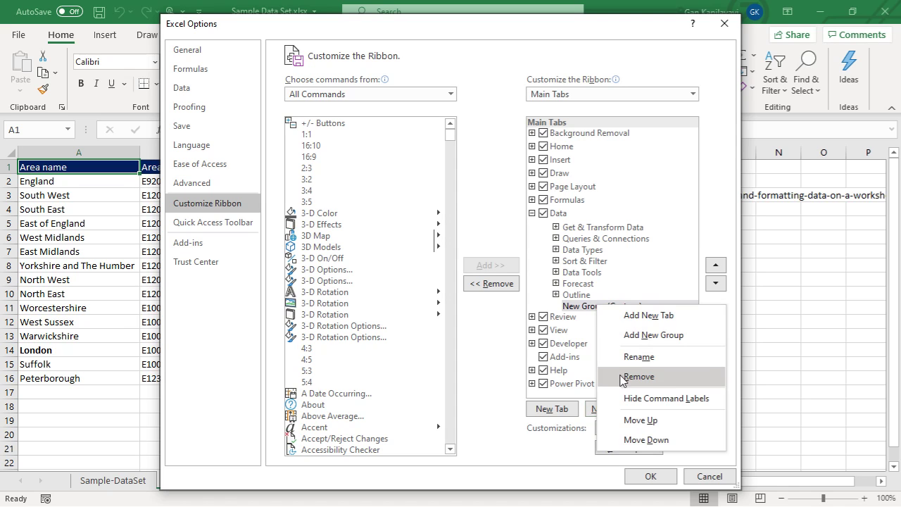
pyautogui.click(633, 356)
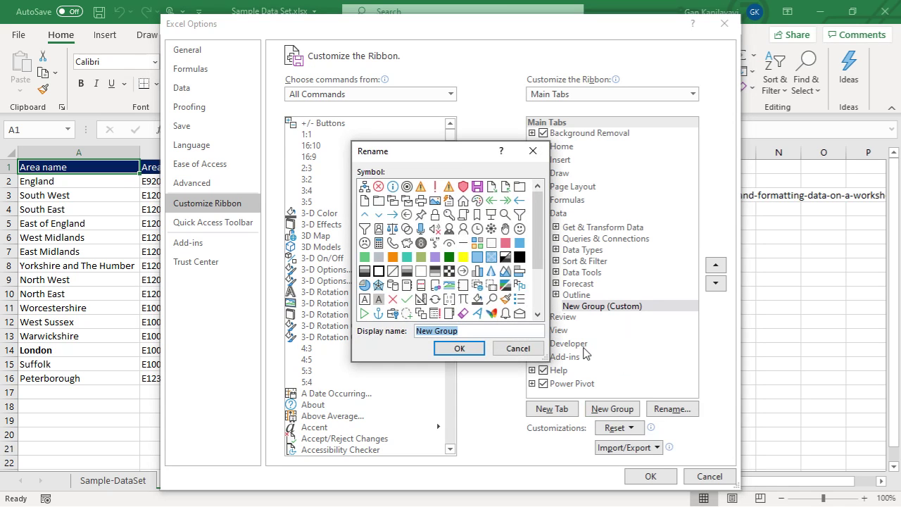
pyautogui.write('Data Entry')
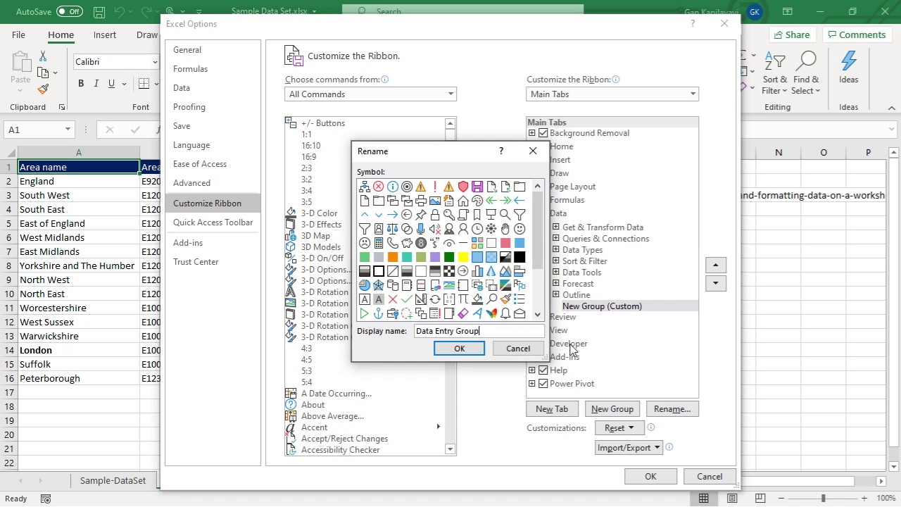
pyautogui.click(523, 302)
pyautogui.click(458, 350)
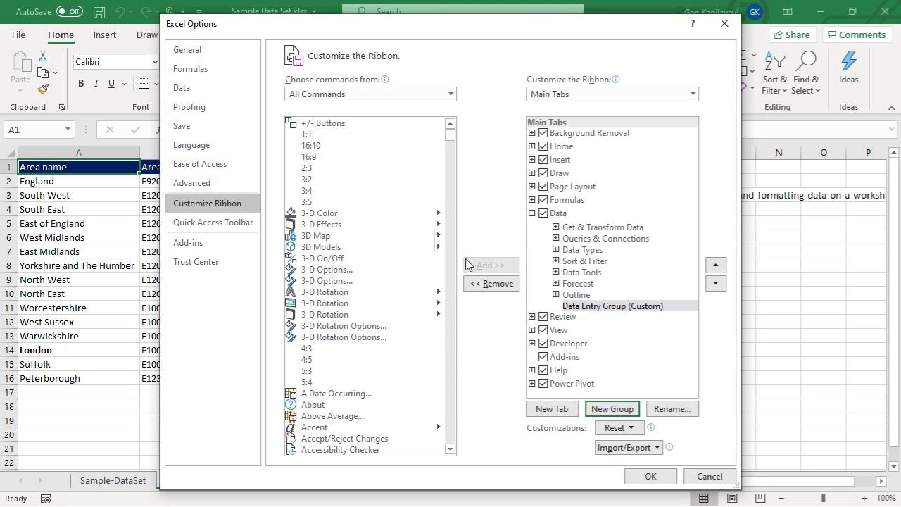
# Add the From command to the custom Data Entry Group and try it out from the ribbon.
pyautogui.moveTo(449, 148); pyautogui.dragTo(448, 245)
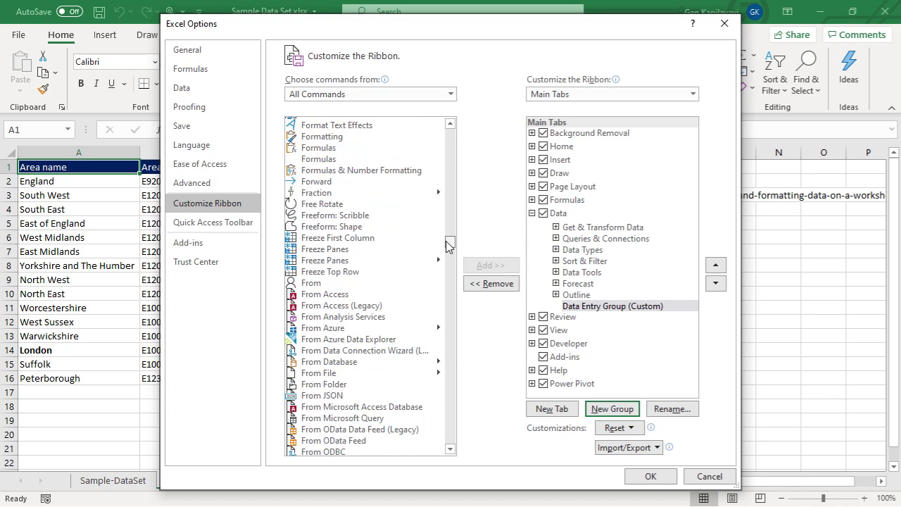
pyautogui.click(339, 216)
pyautogui.click(322, 283)
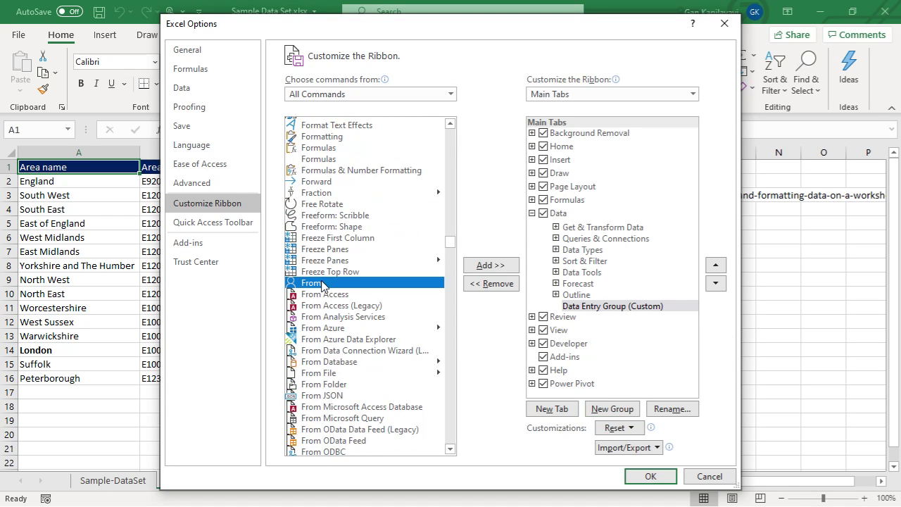
pyautogui.click(479, 267)
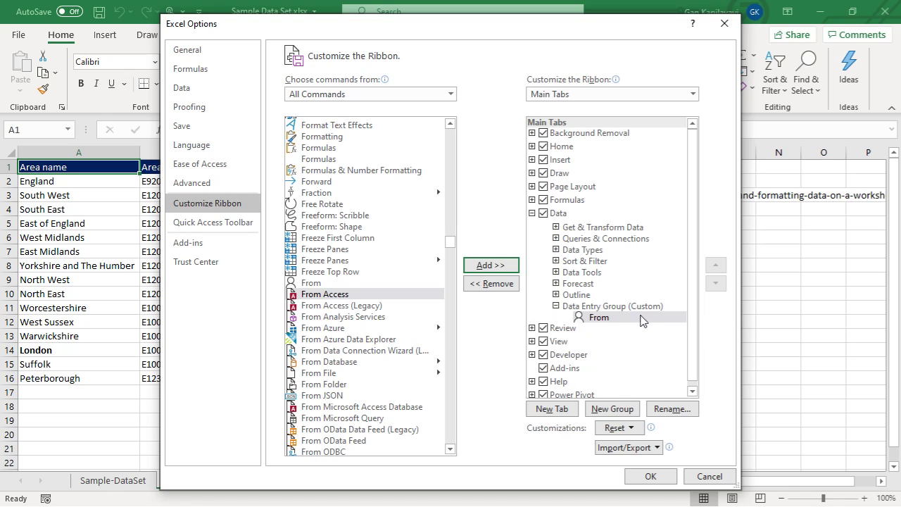
pyautogui.click(652, 476)
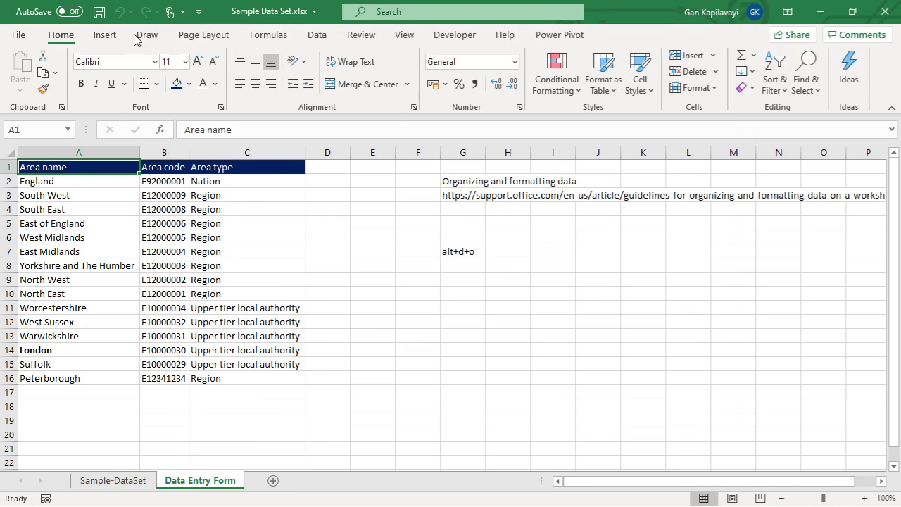
pyautogui.click(318, 38)
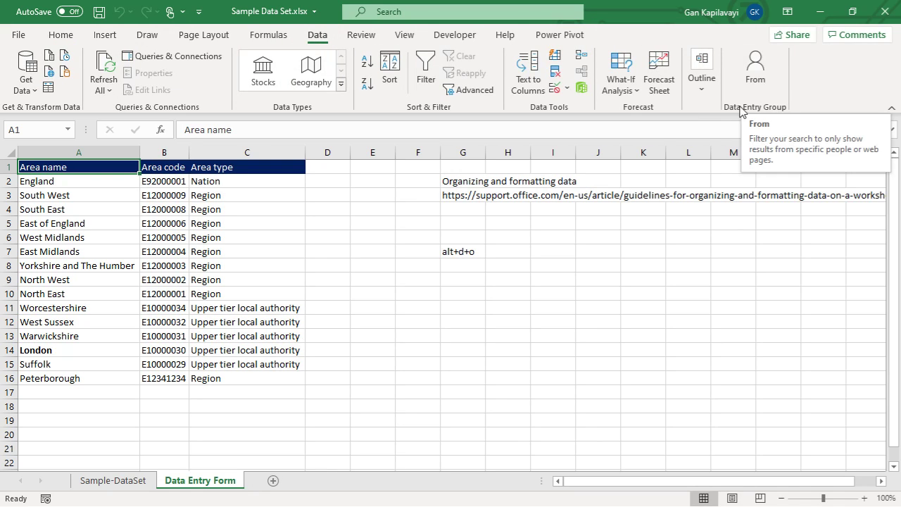
pyautogui.click(758, 81)
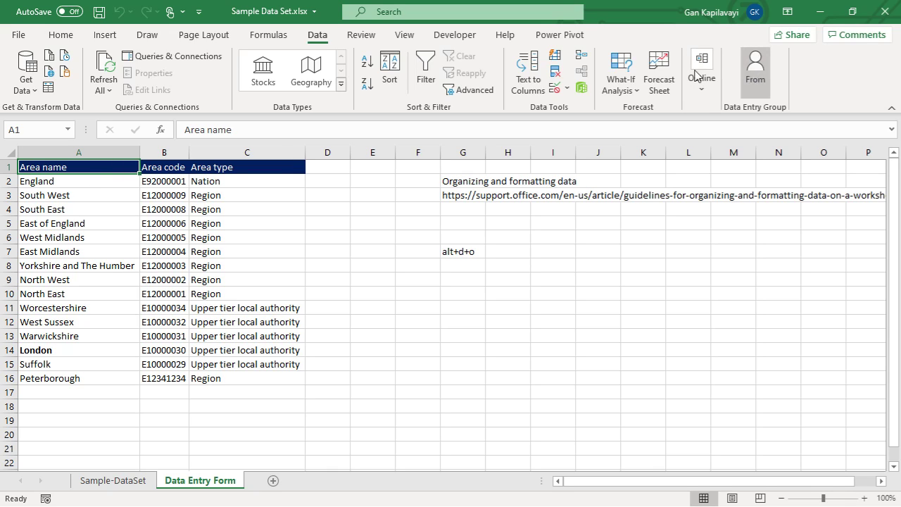
# Reopen the ribbon customization options and remove the From command from the Data Entry Group.
pyautogui.rightClick(35, 14)
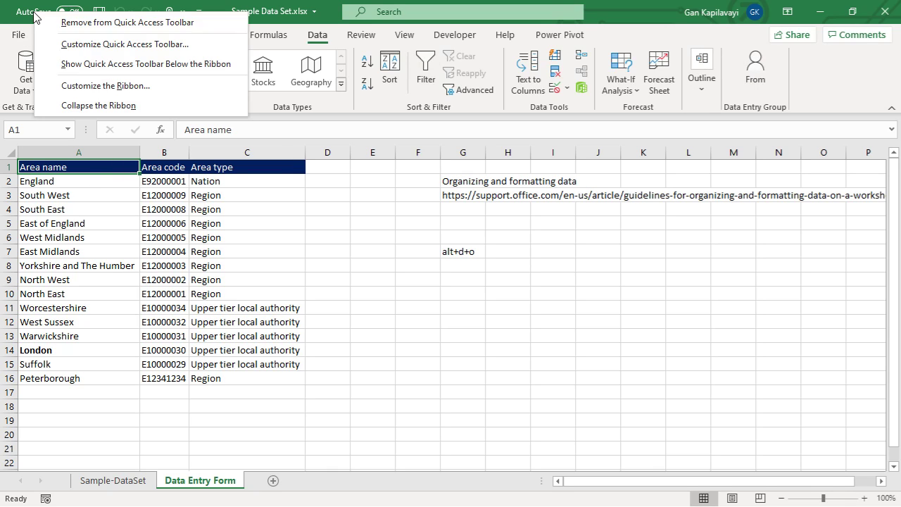
pyautogui.click(78, 86)
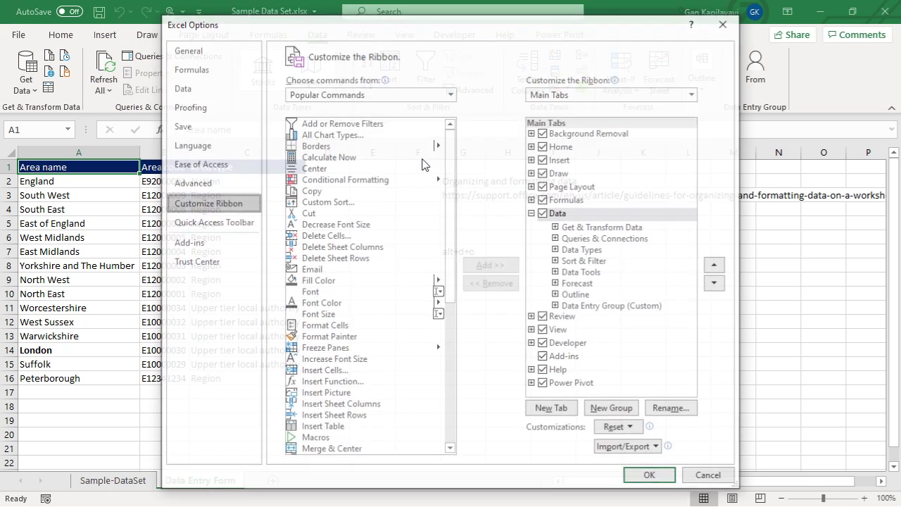
pyautogui.click(610, 306)
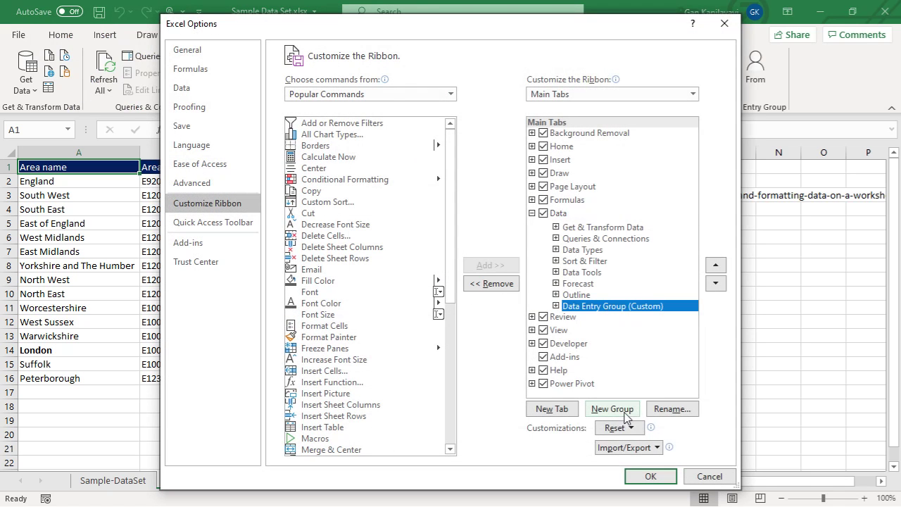
pyautogui.click(556, 307)
pyautogui.rightClick(604, 318)
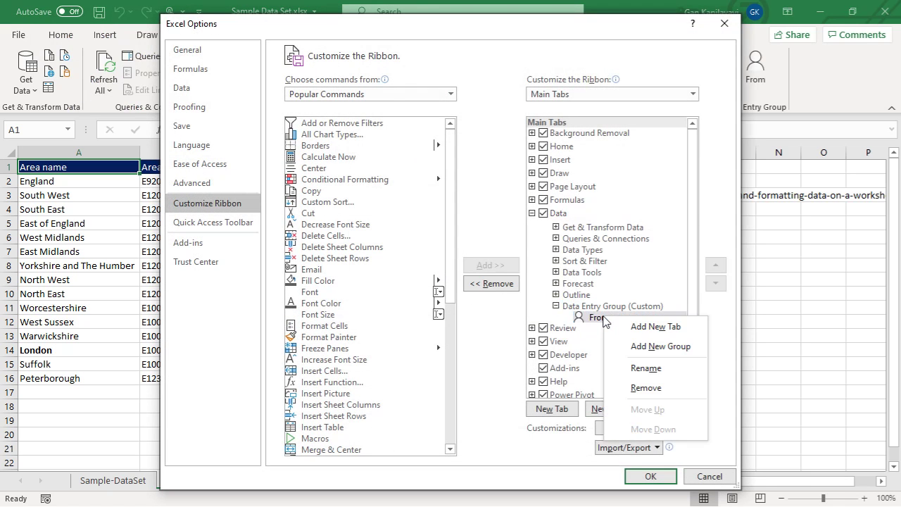
pyautogui.click(641, 388)
# Look through the Popular Commands list for the Form command.
pyautogui.click(340, 248)
pyautogui.press('Down')
pyautogui.press('Down')
pyautogui.press('Down')
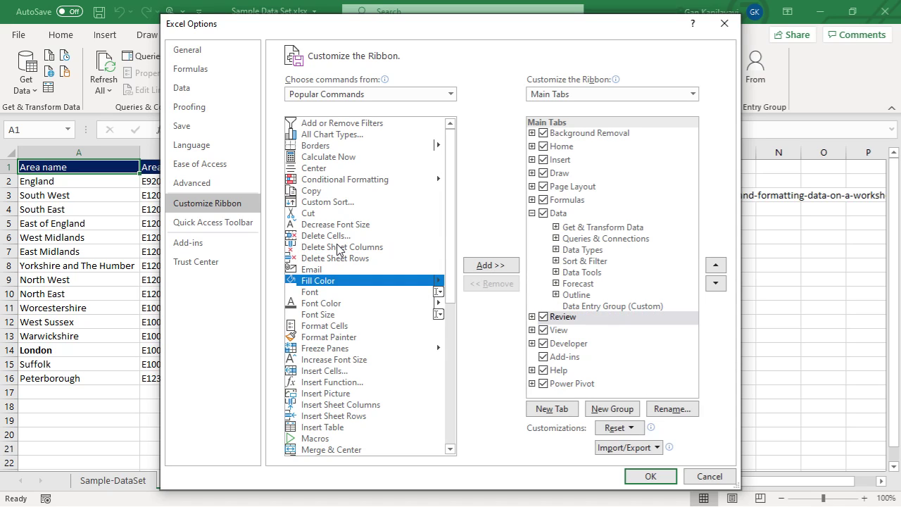
pyautogui.press('Down')
pyautogui.press('Down')
pyautogui.press('Down')
pyautogui.press('Down')
pyautogui.press('Down')
pyautogui.press('Down')
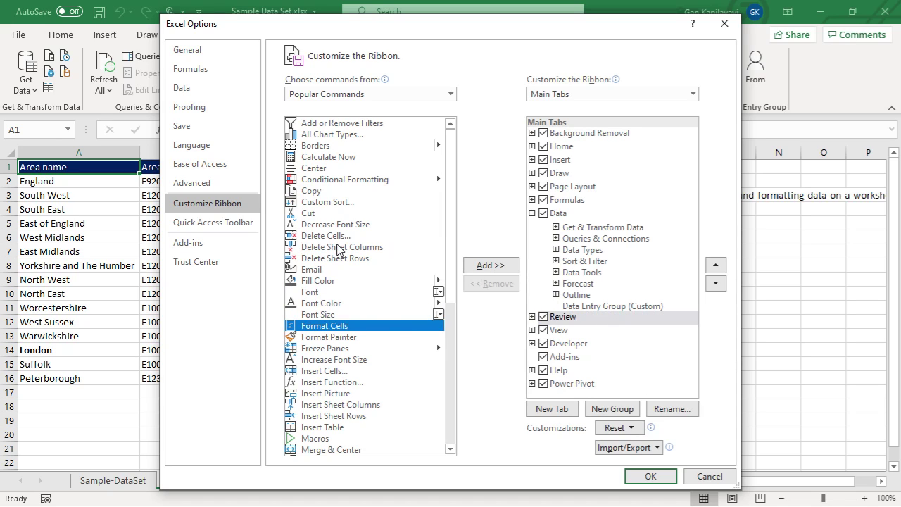
pyautogui.press('Down')
pyautogui.press('Down')
pyautogui.press('Down')
pyautogui.press('Down')
pyautogui.press('Down')
pyautogui.press('Down')
pyautogui.press('Down')
pyautogui.press('Down')
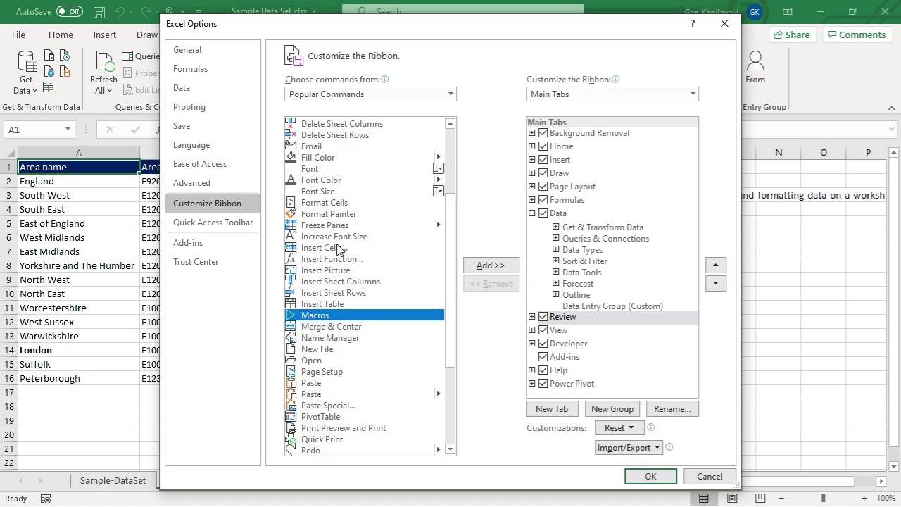
# Switch the command source to All Commands and select the Form command.
pyautogui.click(332, 95)
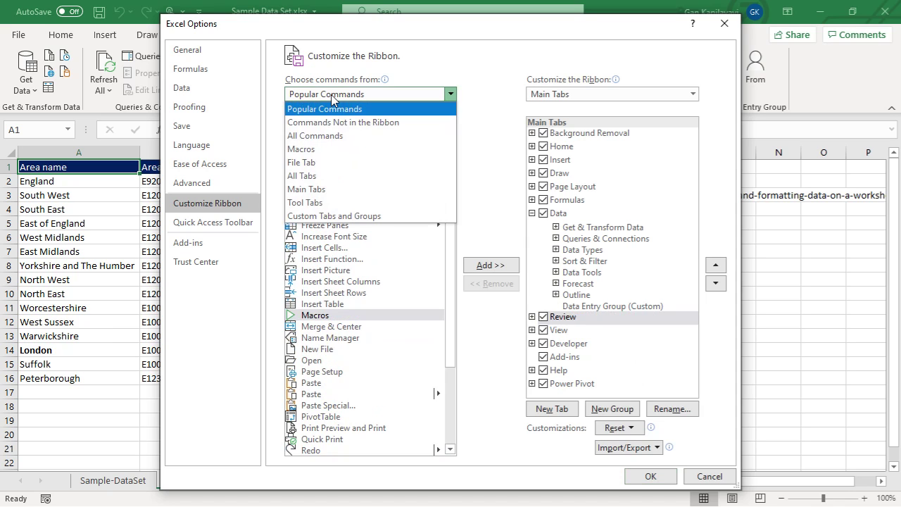
pyautogui.click(326, 137)
pyautogui.click(340, 235)
pyautogui.write('form')
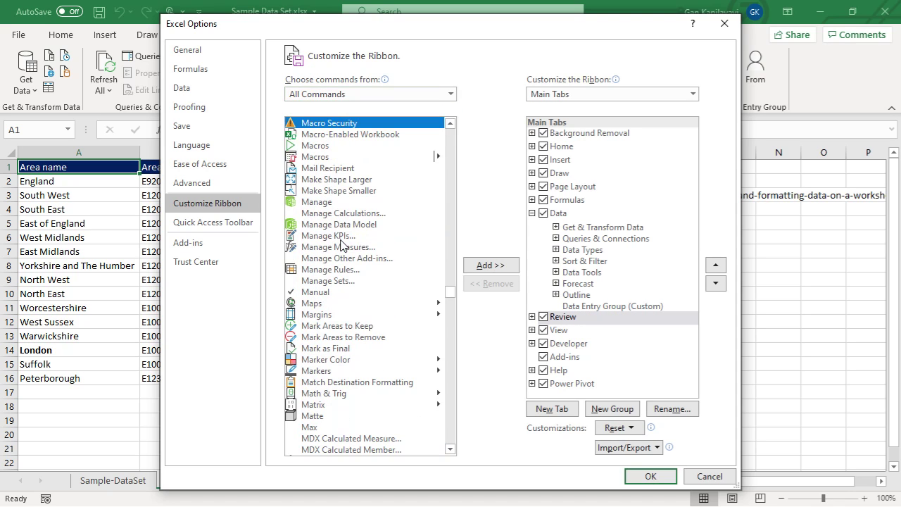
pyautogui.write('f')
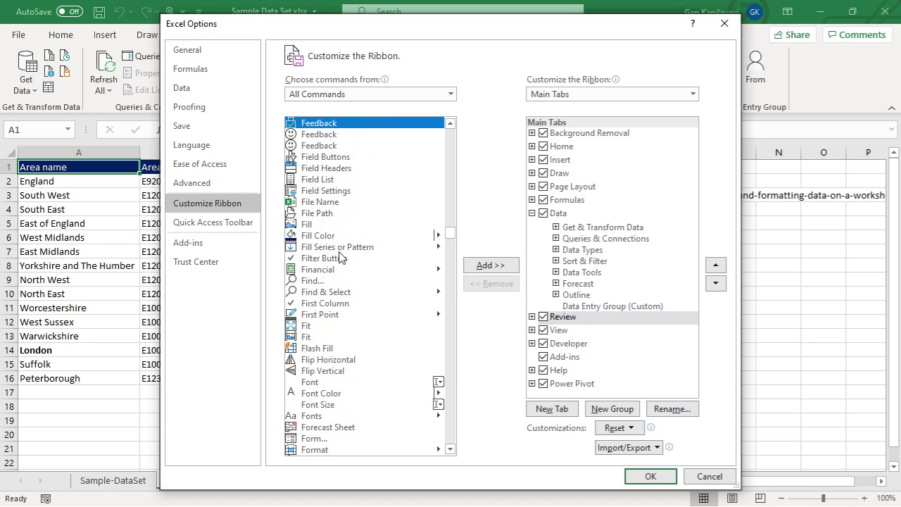
pyautogui.scroll(-5, 340, 257)
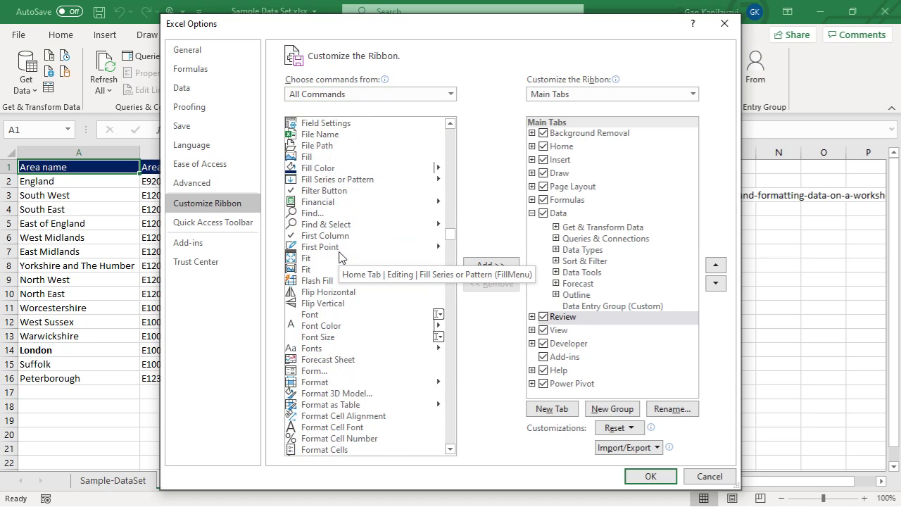
pyautogui.click(364, 270)
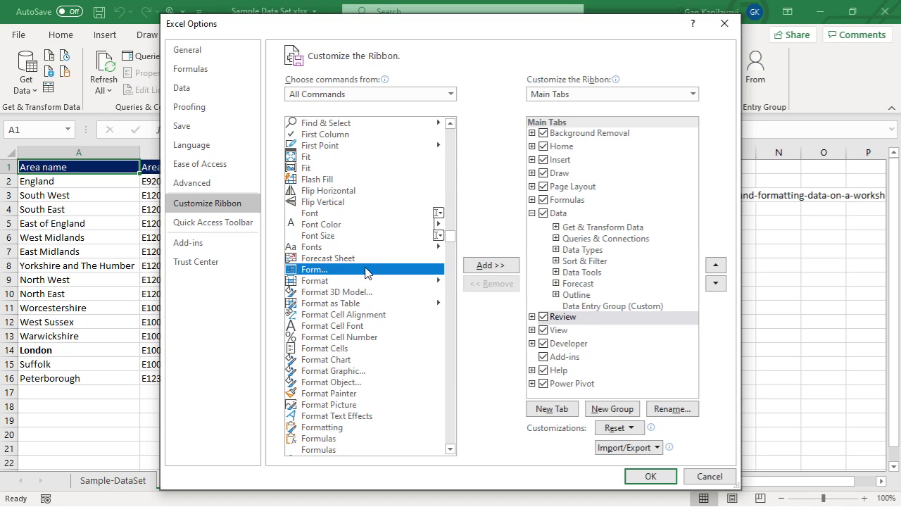
pyautogui.click(326, 285)
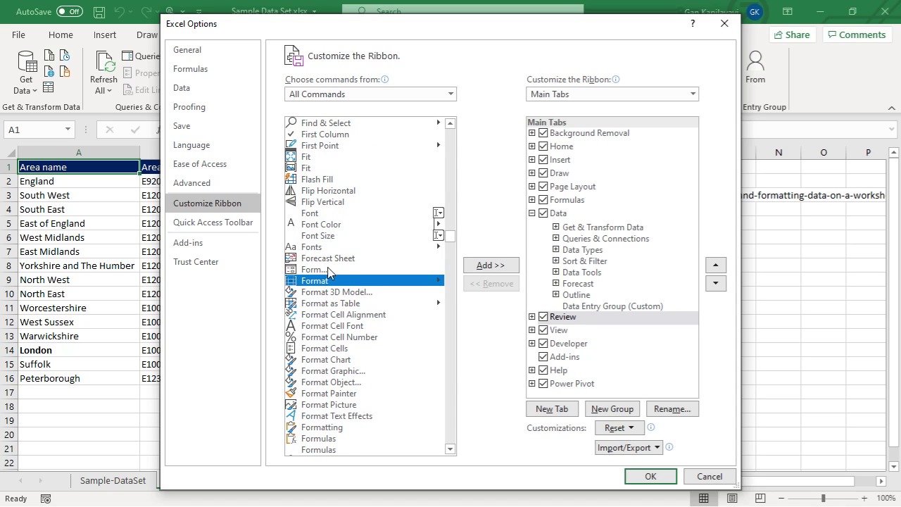
pyautogui.click(311, 271)
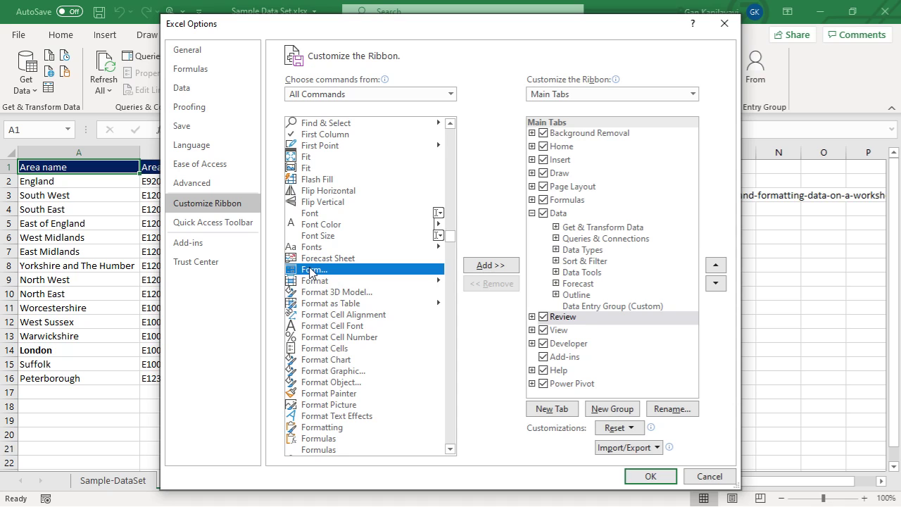
# Add the Form command to the Data tab's custom Data Entry Group and apply the ribbon changes.
pyautogui.click(478, 266)
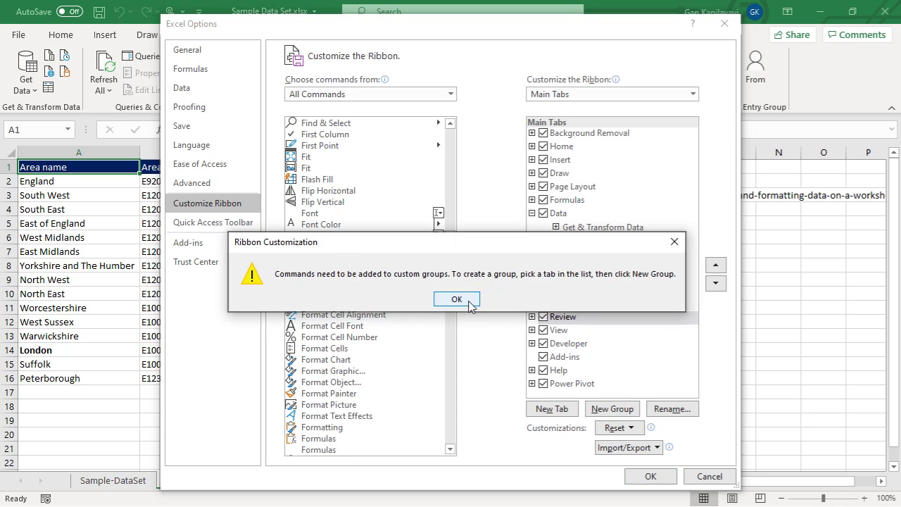
pyautogui.click(456, 299)
pyautogui.click(603, 307)
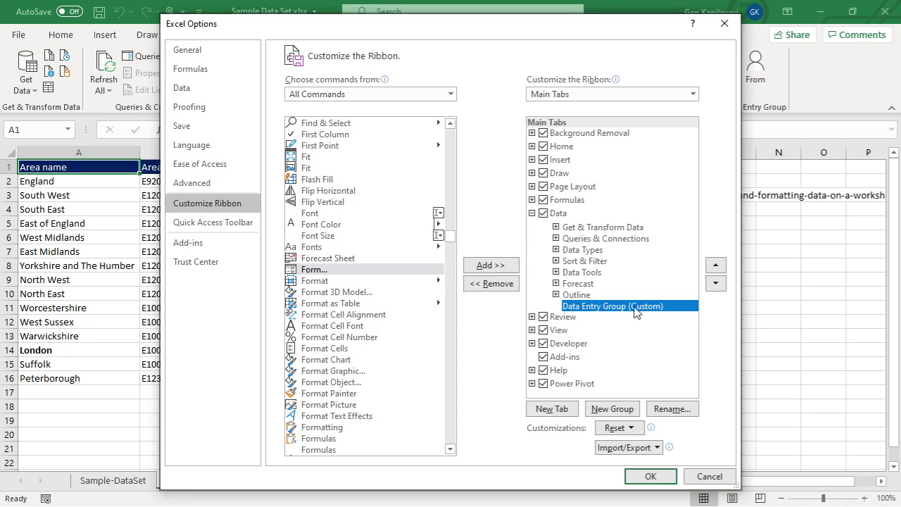
pyautogui.click(359, 272)
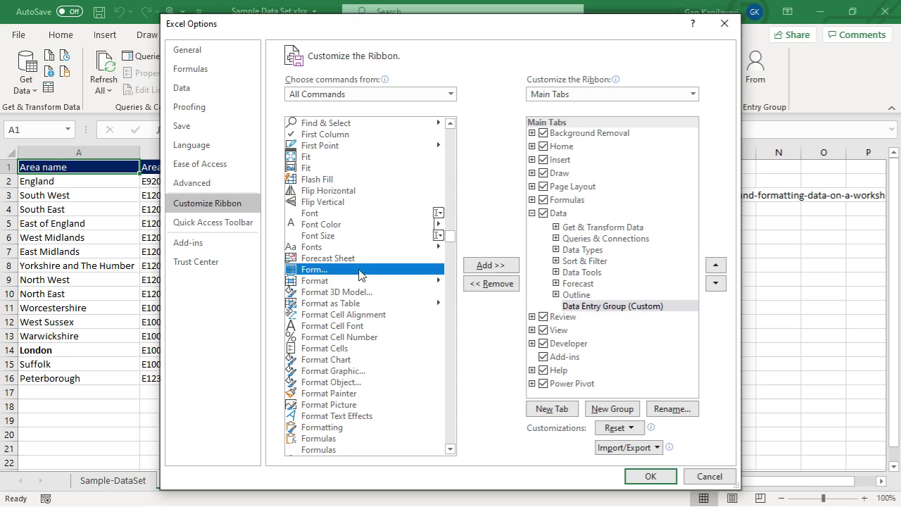
pyautogui.click(489, 268)
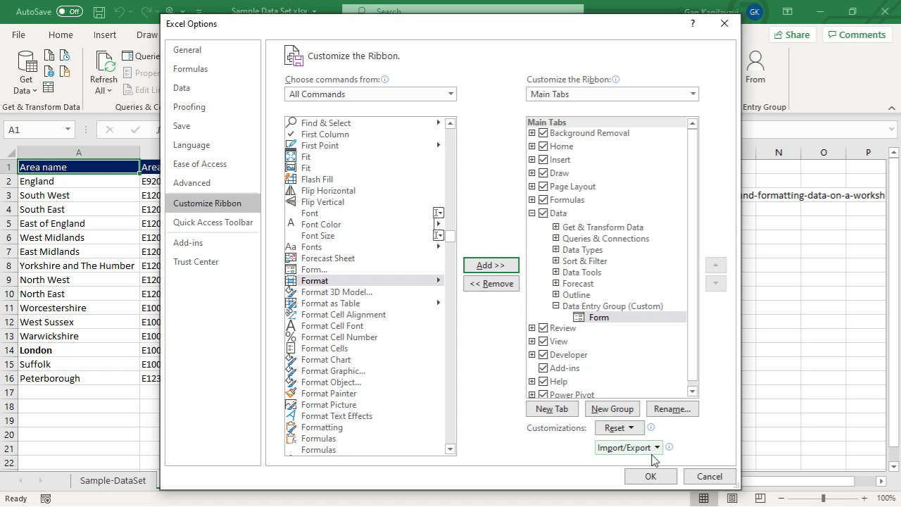
pyautogui.click(650, 476)
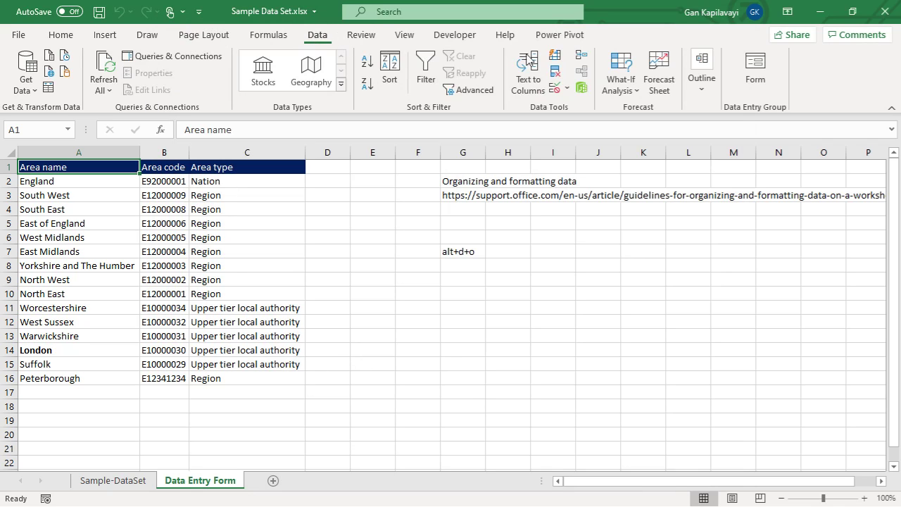
# Open the data entry form from the Data Entry Group and move its window slightly higher over the sheet.
pyautogui.click(764, 68)
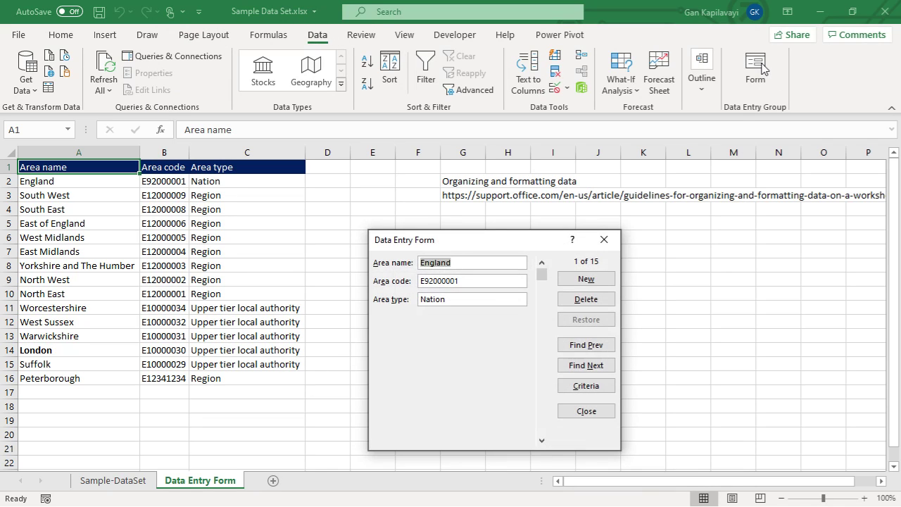
pyautogui.moveTo(521, 243); pyautogui.dragTo(510, 210)
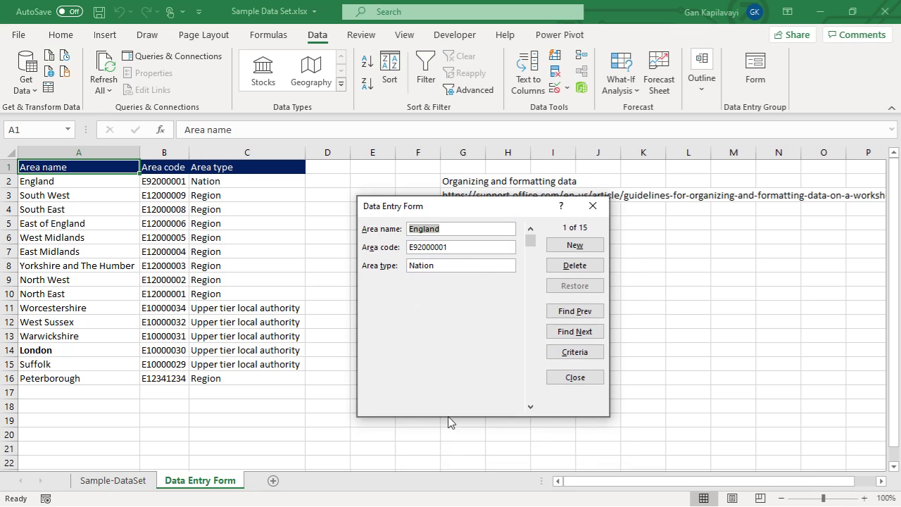